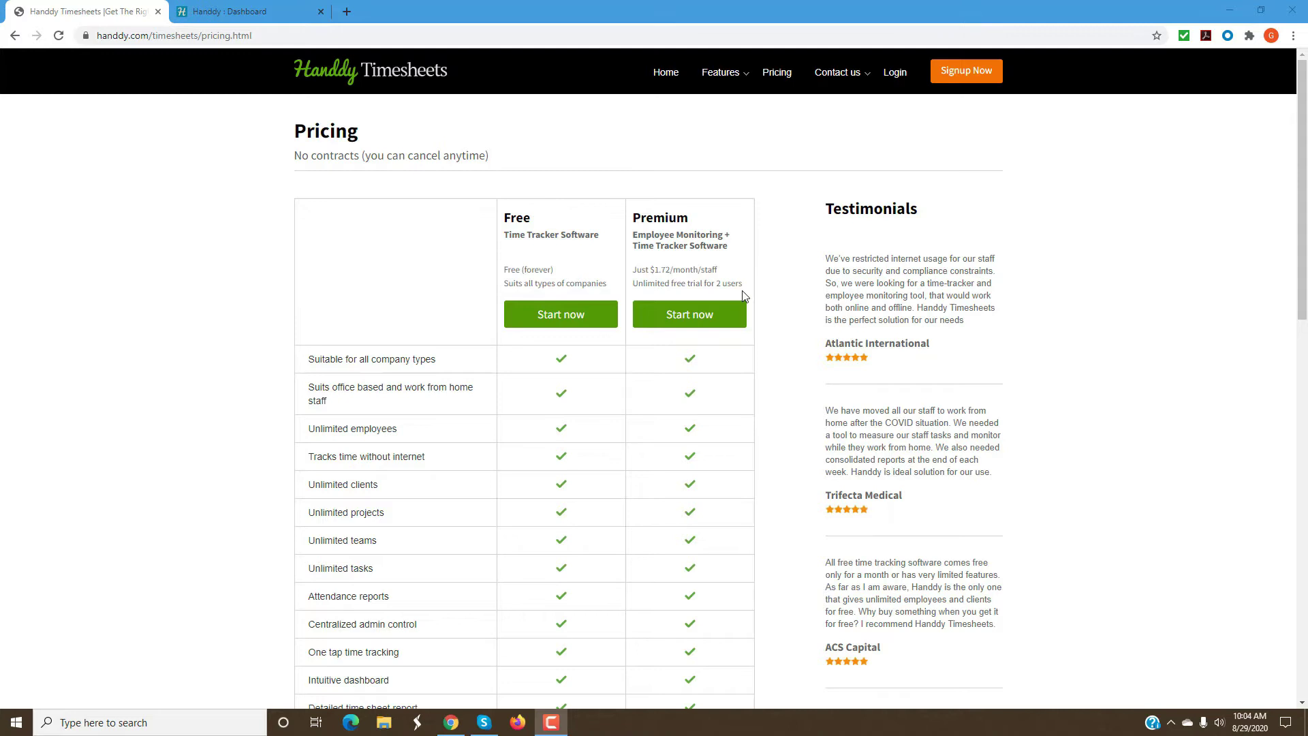
Start a Premium plan signup, then enter Handdy Timesheets from the account dashboard.
{"action": "left_click", "coordinate": [680, 323]}
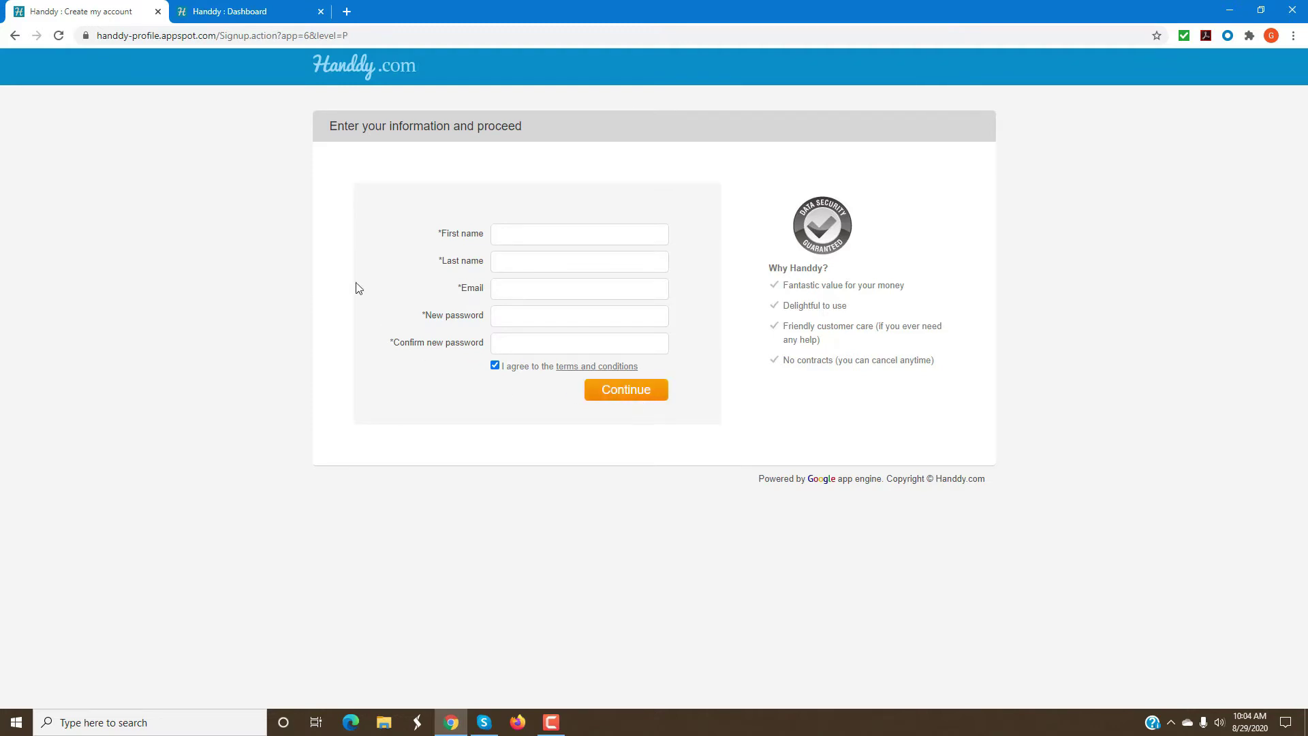
{"action": "left_click", "coordinate": [227, 21]}
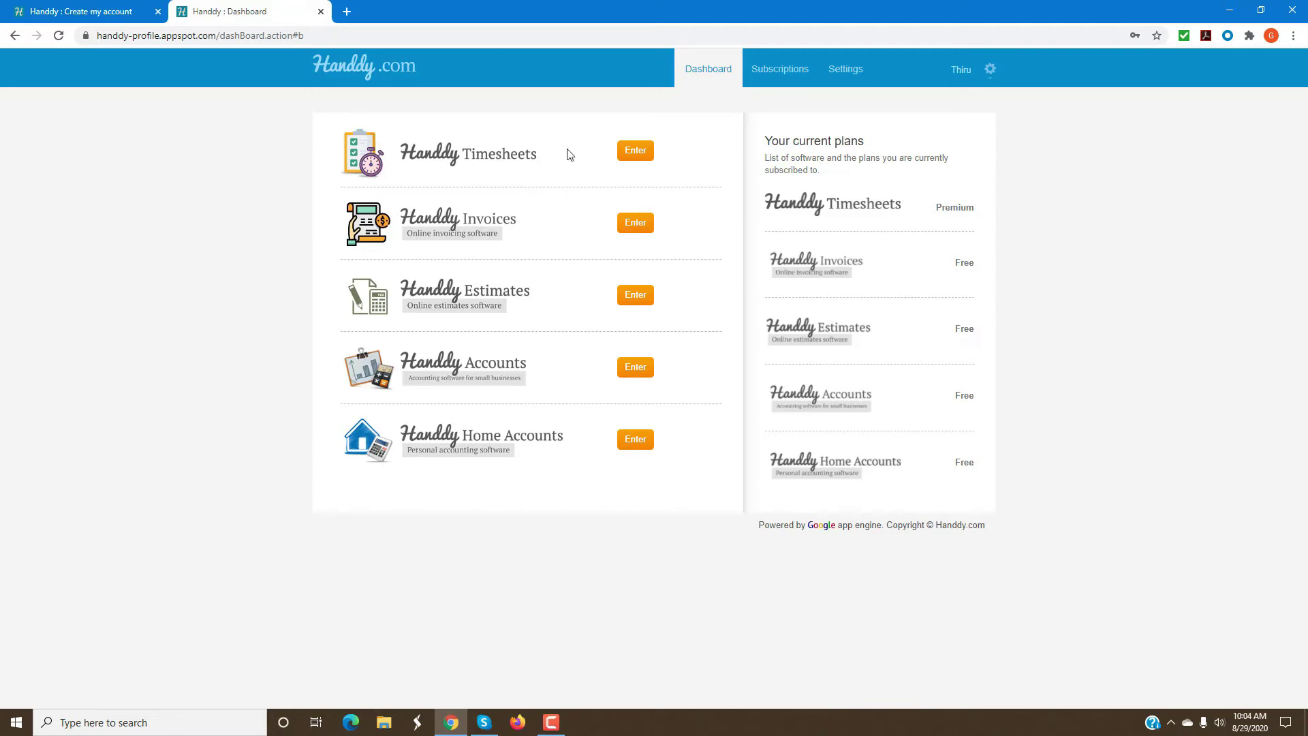
{"action": "left_click", "coordinate": [632, 153]}
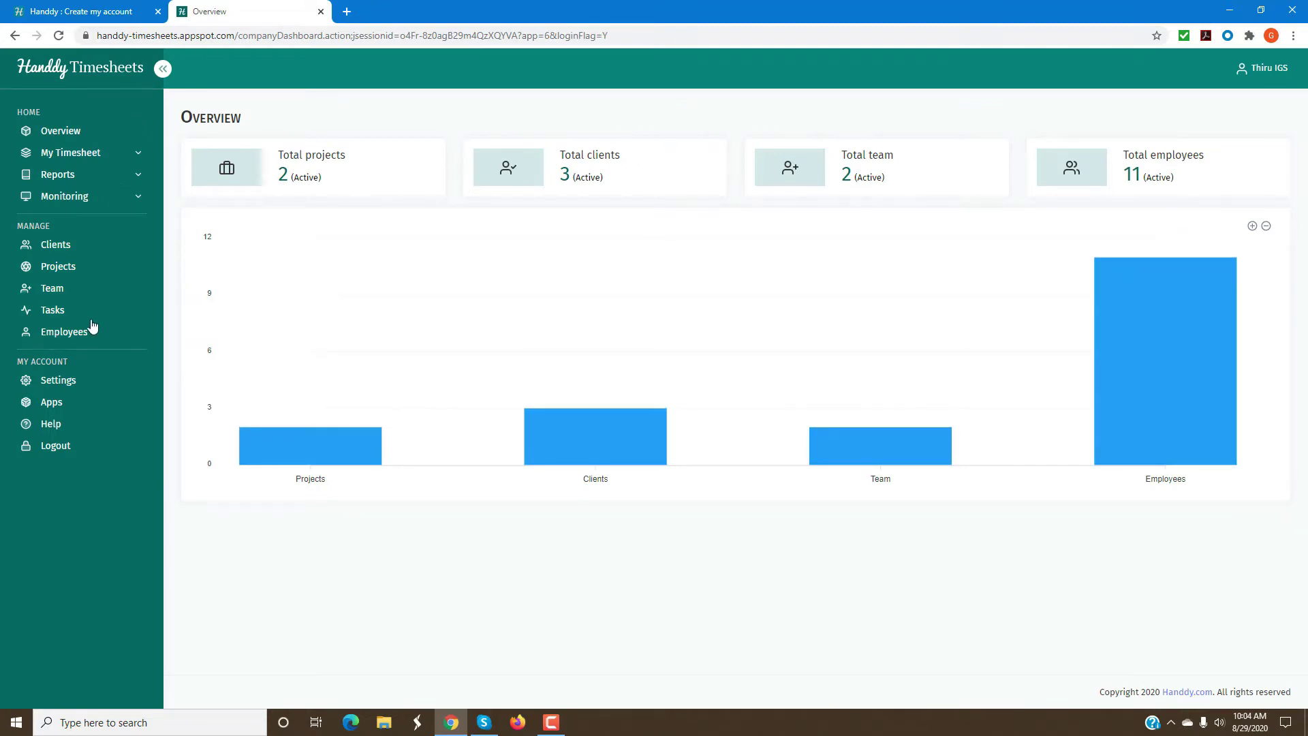
Open the Settings page from the Overview sidebar.
{"action": "left_click", "coordinate": [72, 386]}
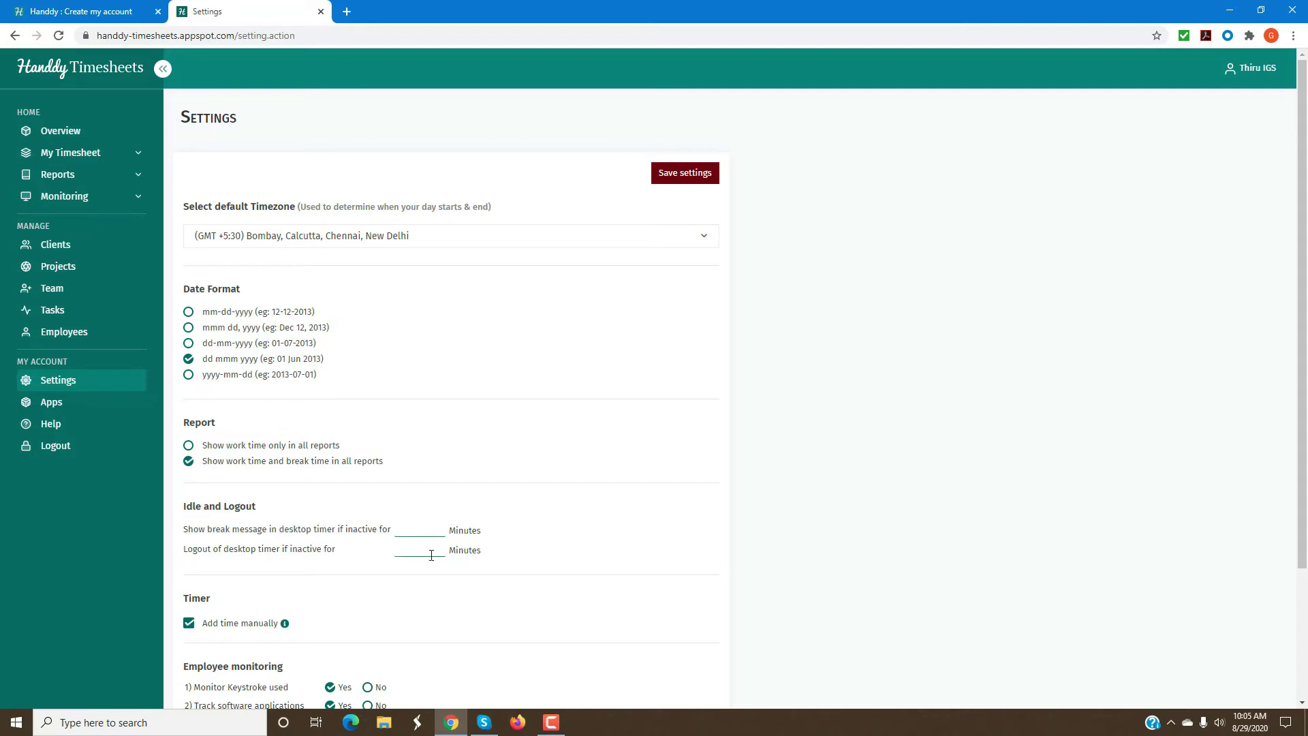
Save monitoring of keystrokes, applications and websites with screenshots every 5 minutes.
{"action": "scroll", "coordinate": [431, 555], "scroll_direction": "down", "scroll_amount": 3}
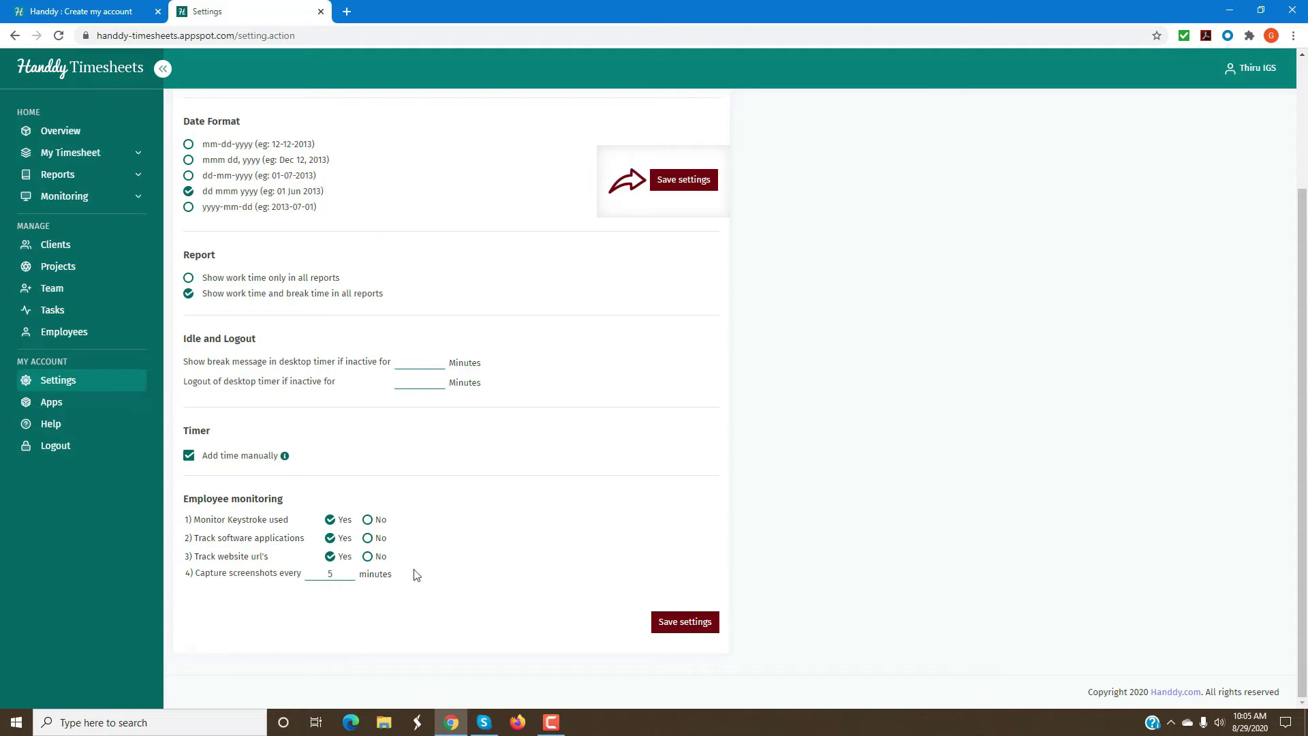
{"action": "left_click", "coordinate": [668, 621]}
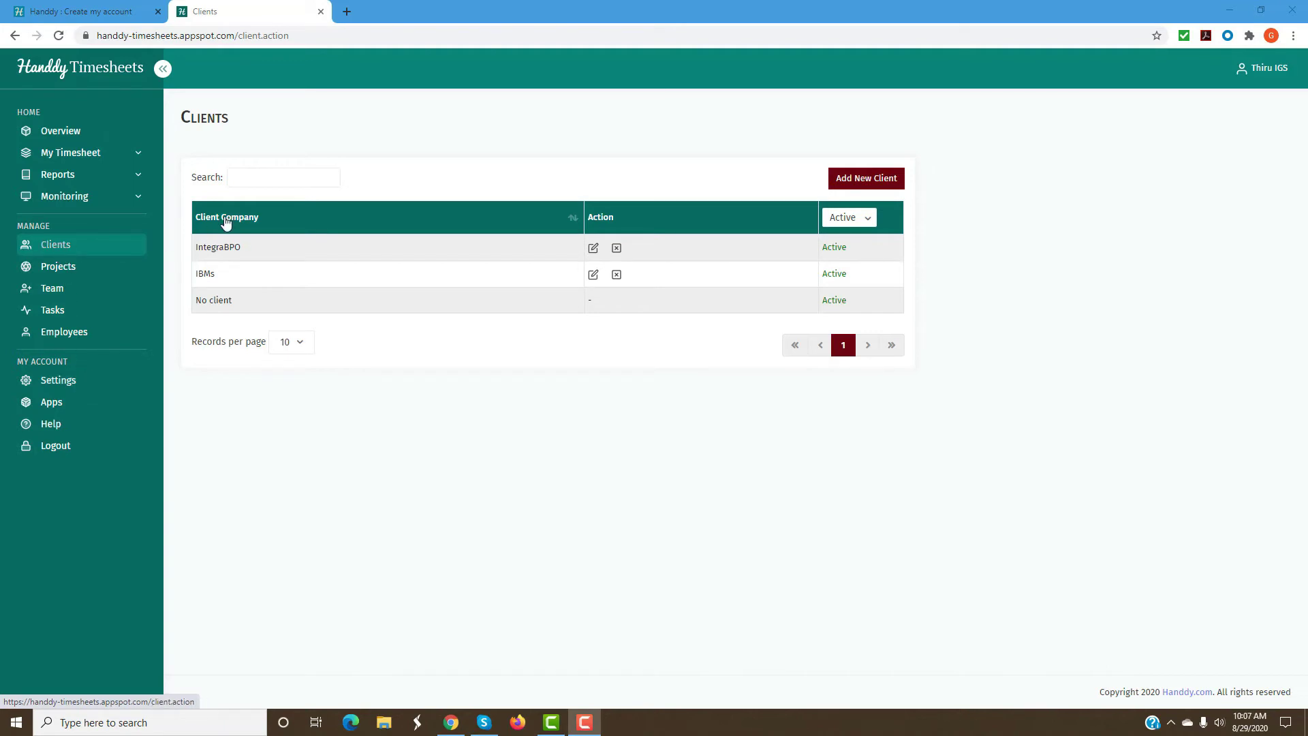
Preview the Add New Client and Add New Project forms without saving, then open Team.
{"action": "left_click", "coordinate": [874, 183]}
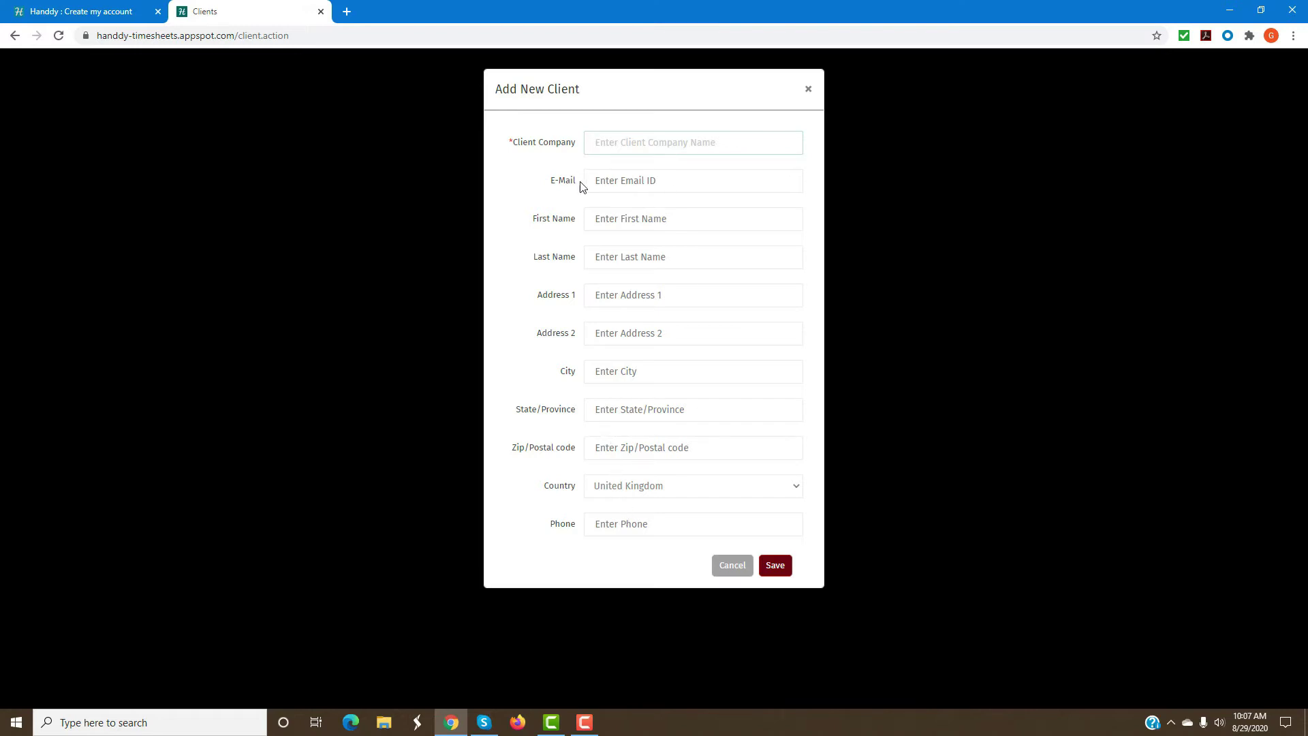
{"action": "left_click", "coordinate": [731, 566]}
{"action": "left_click", "coordinate": [60, 268]}
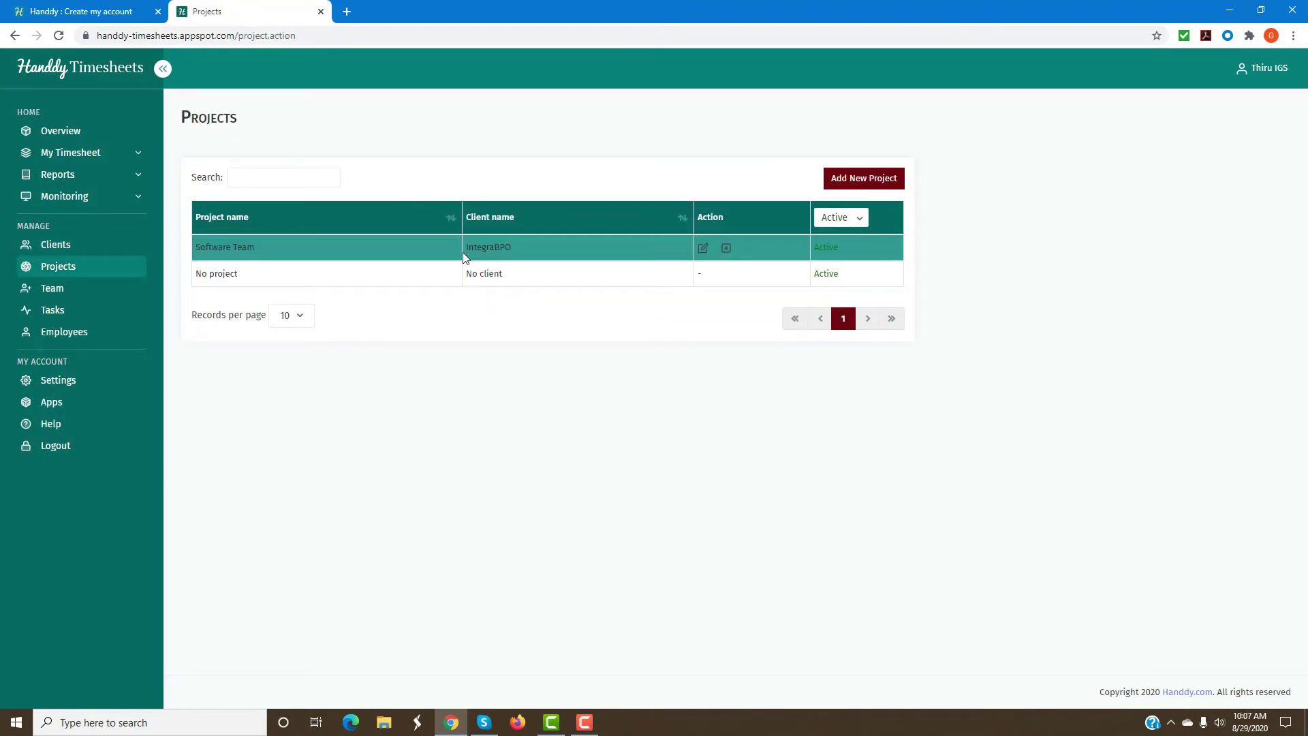
{"action": "left_click", "coordinate": [878, 185]}
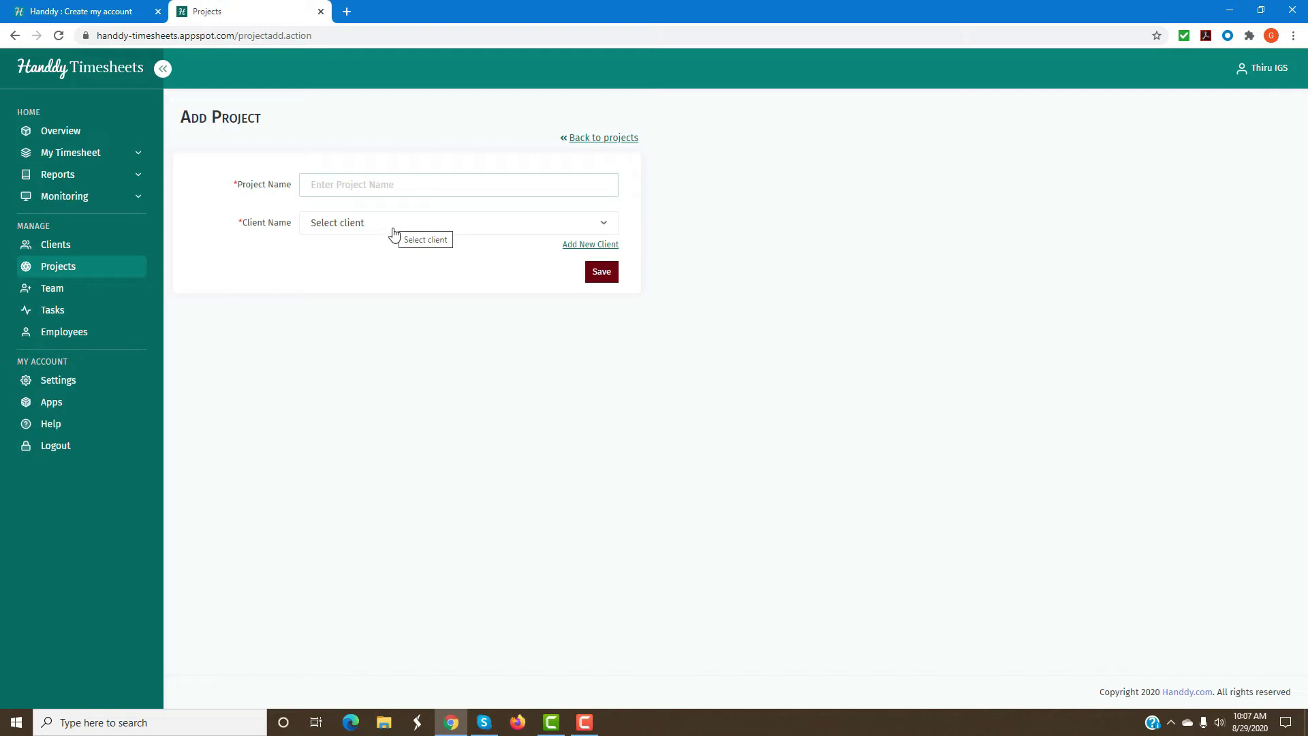
{"action": "left_click", "coordinate": [597, 139]}
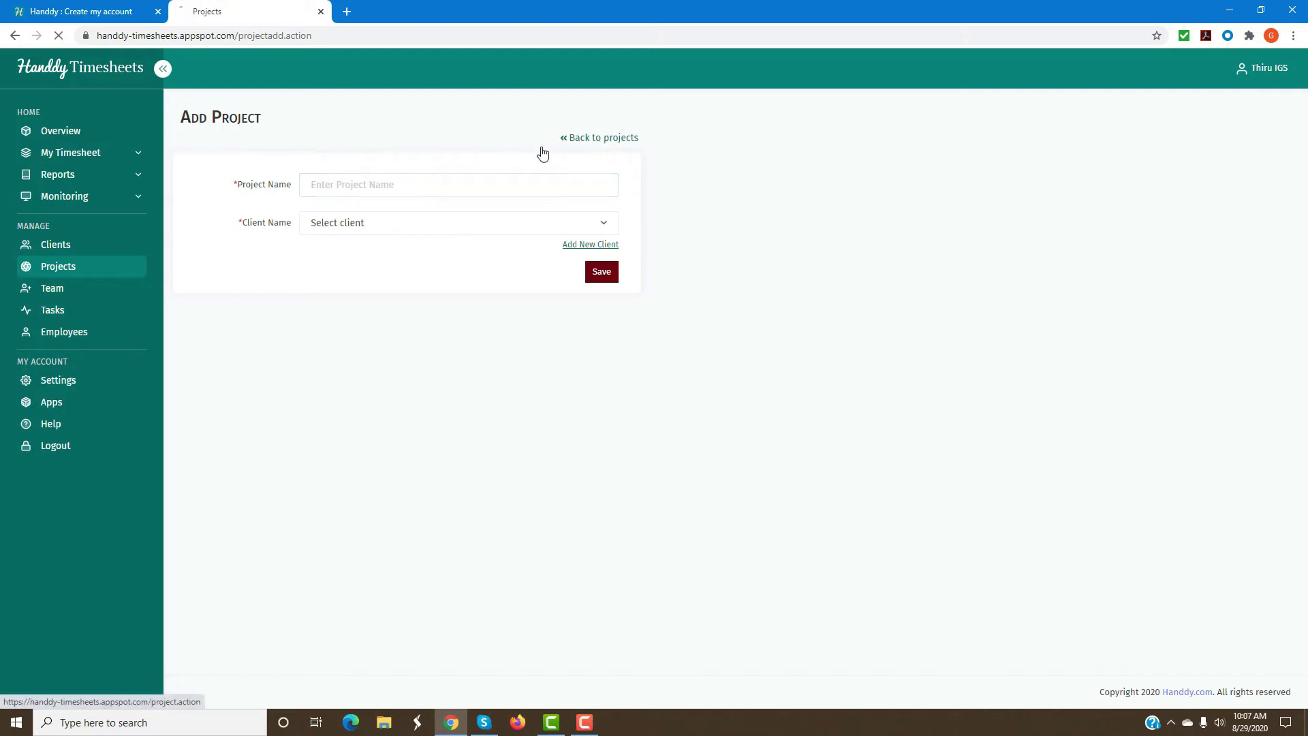
{"action": "left_click", "coordinate": [58, 297]}
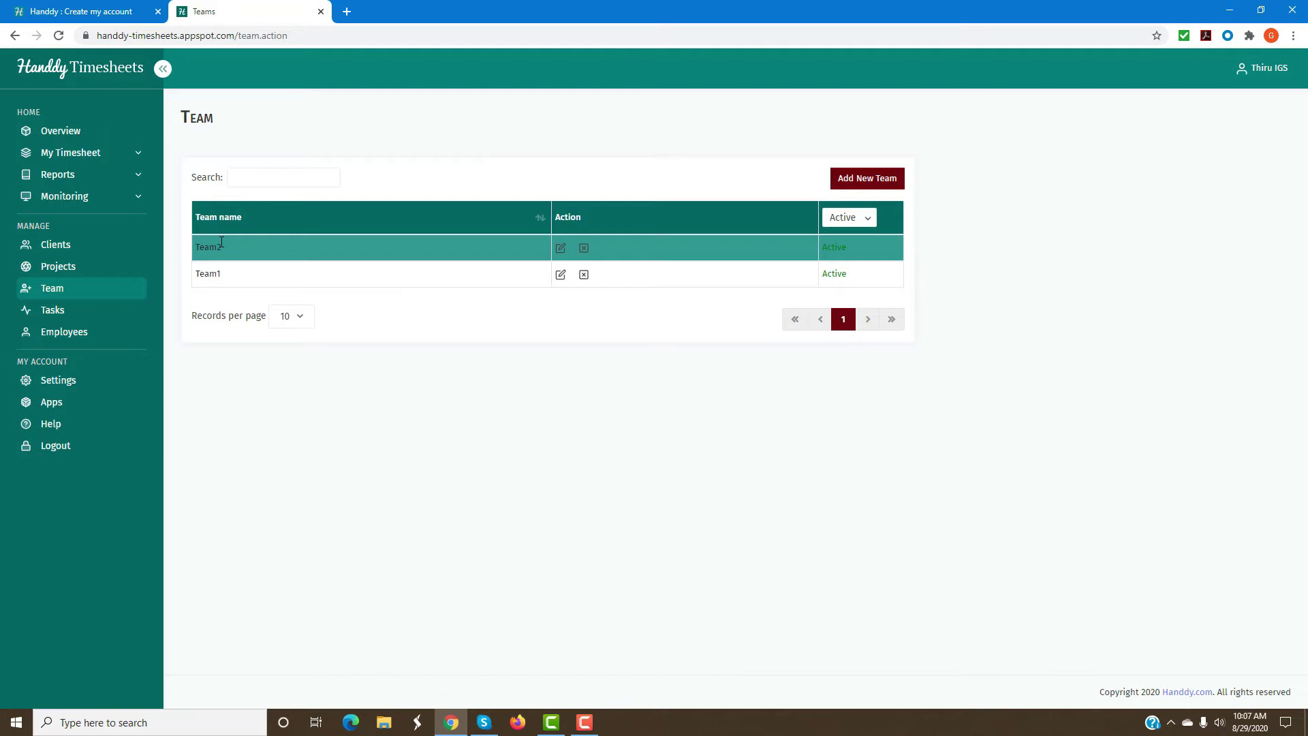
Preview the Add New Team and Add New Task forms without saving, then open Employees.
{"action": "left_click", "coordinate": [856, 179]}
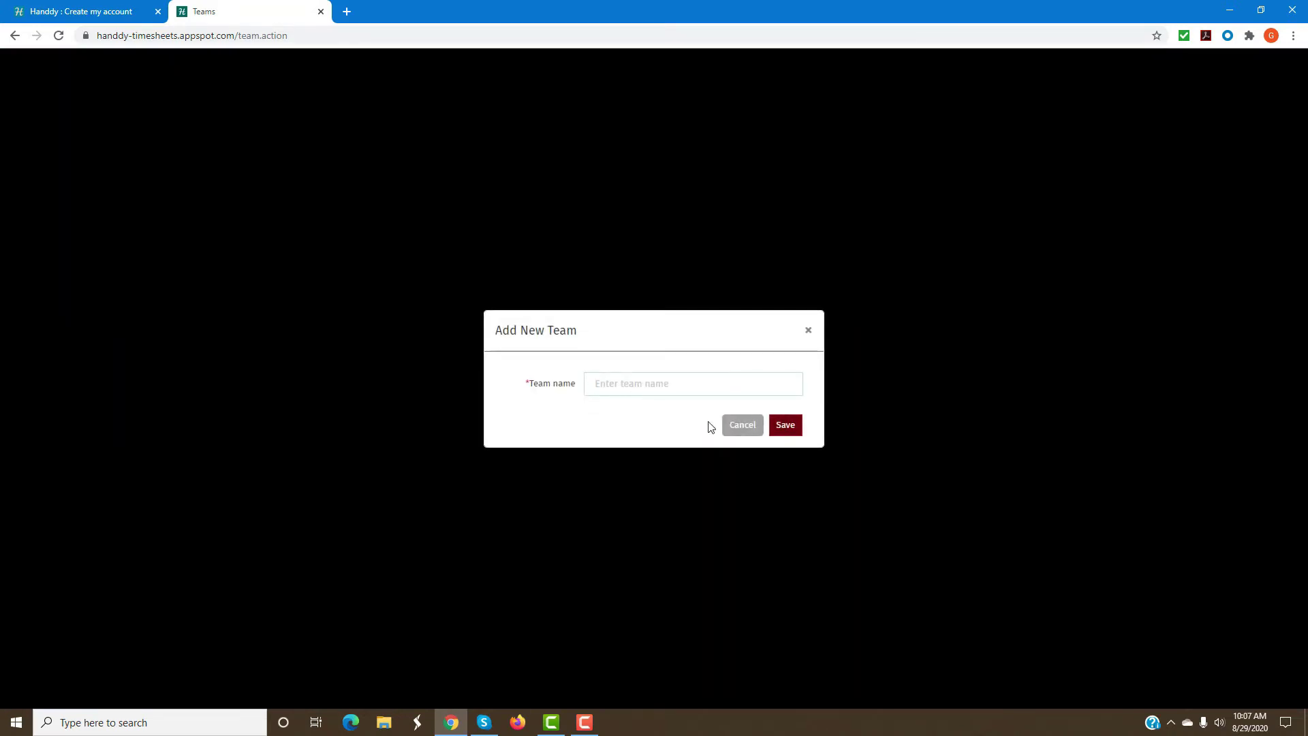
{"action": "left_click", "coordinate": [735, 429]}
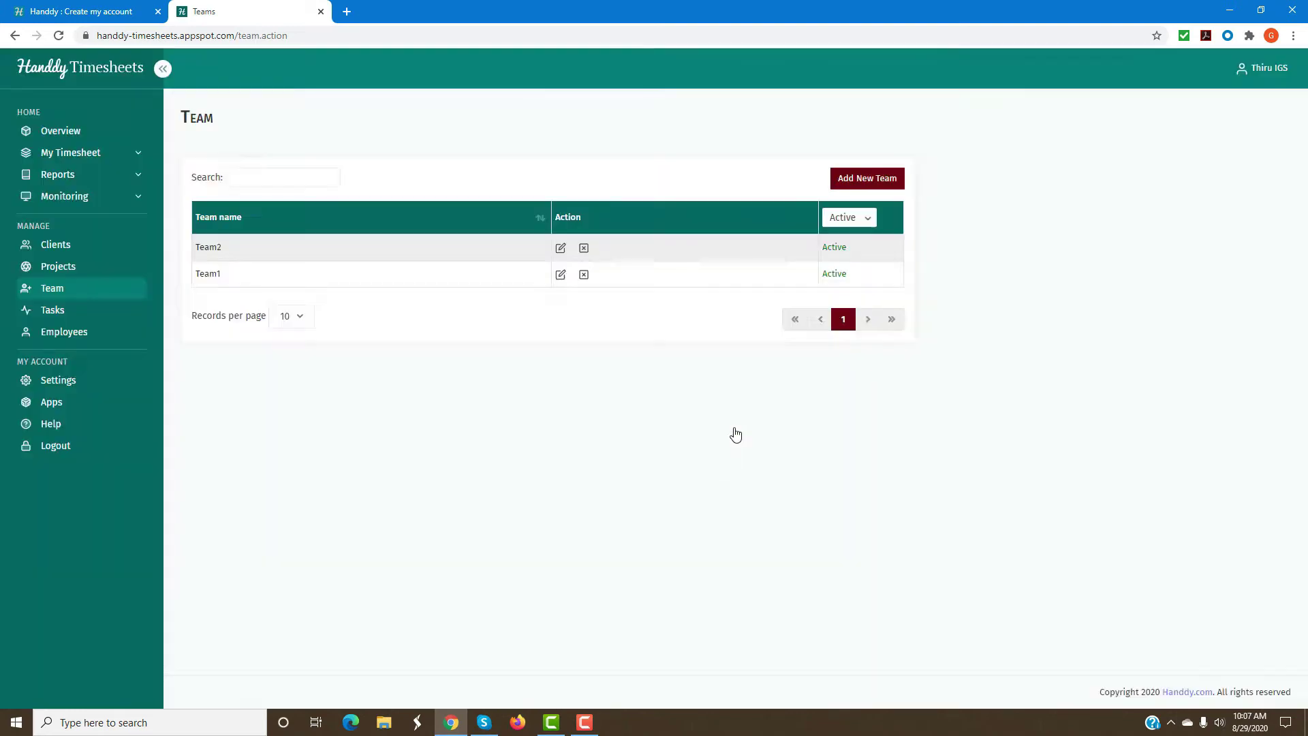
{"action": "left_click", "coordinate": [60, 311]}
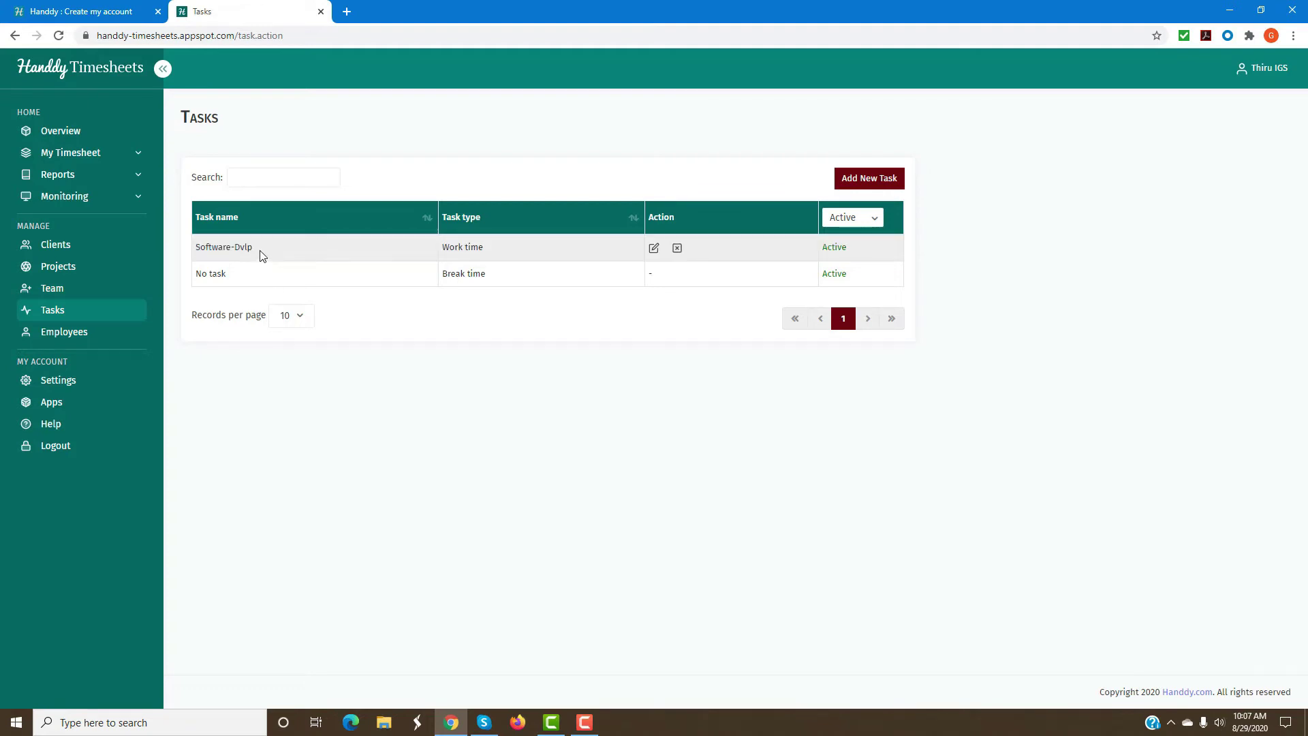
{"action": "left_click", "coordinate": [879, 178]}
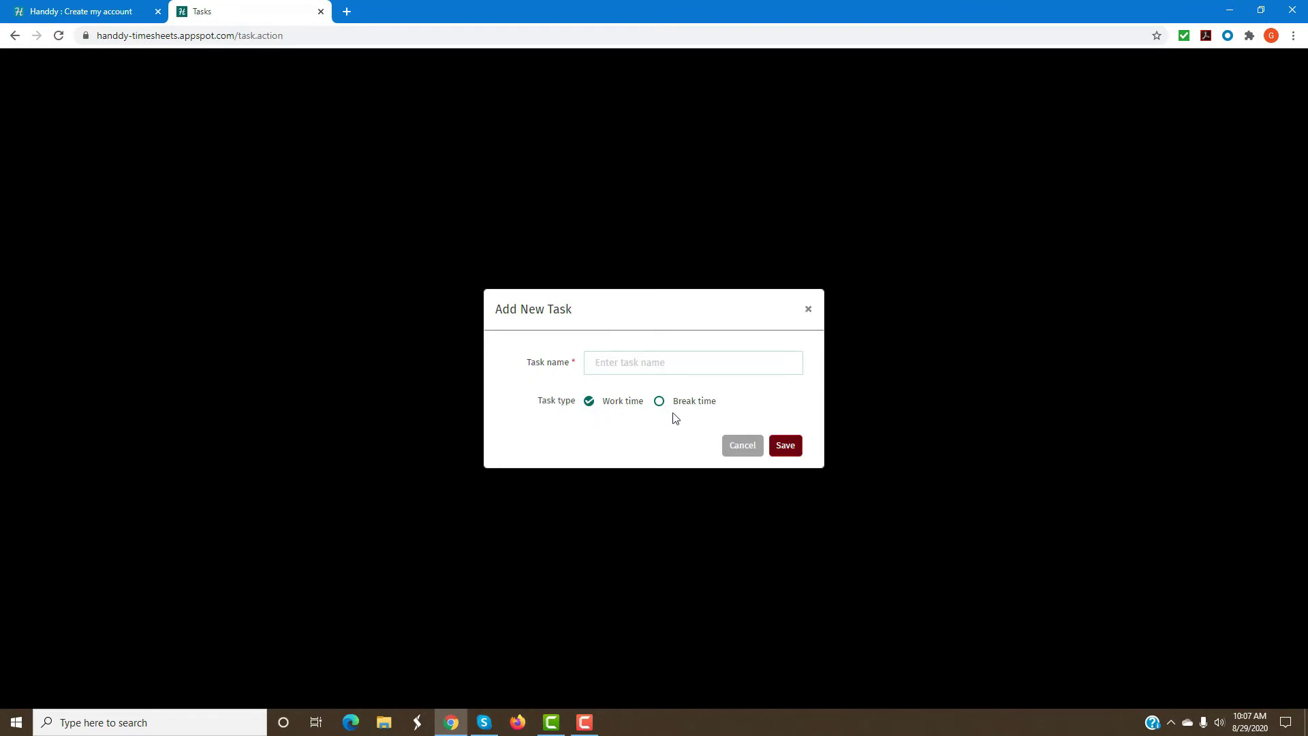
{"action": "left_click", "coordinate": [743, 446]}
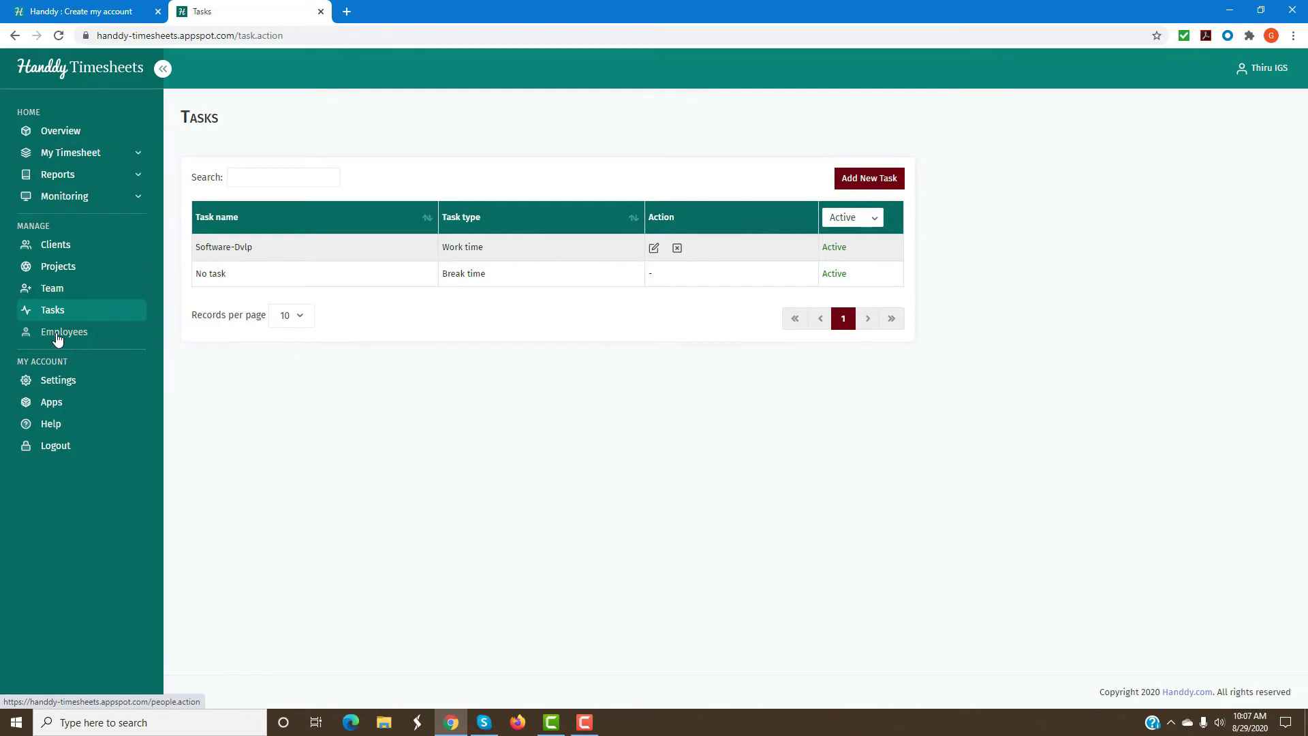
{"action": "left_click", "coordinate": [57, 337]}
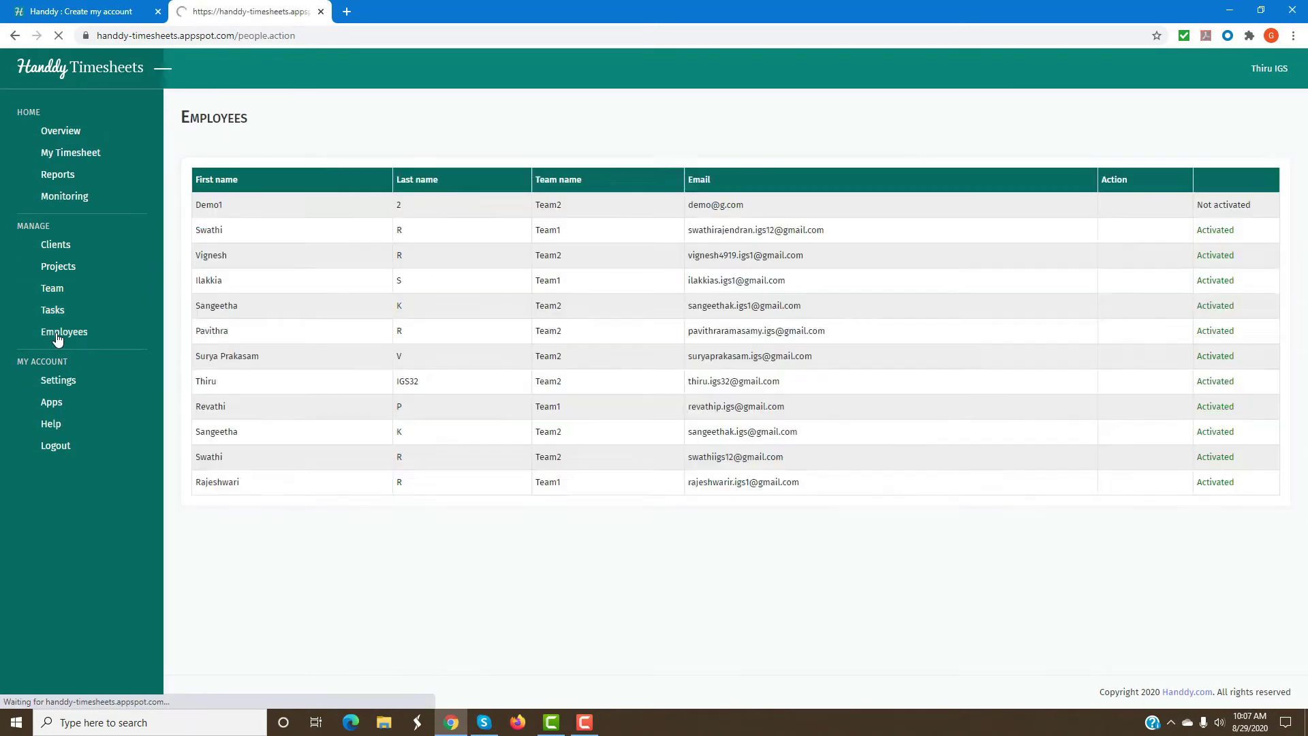
Enter the new employee's name, assign them to Team1, then check their inbox for activation.
{"action": "left_click", "coordinate": [1244, 178]}
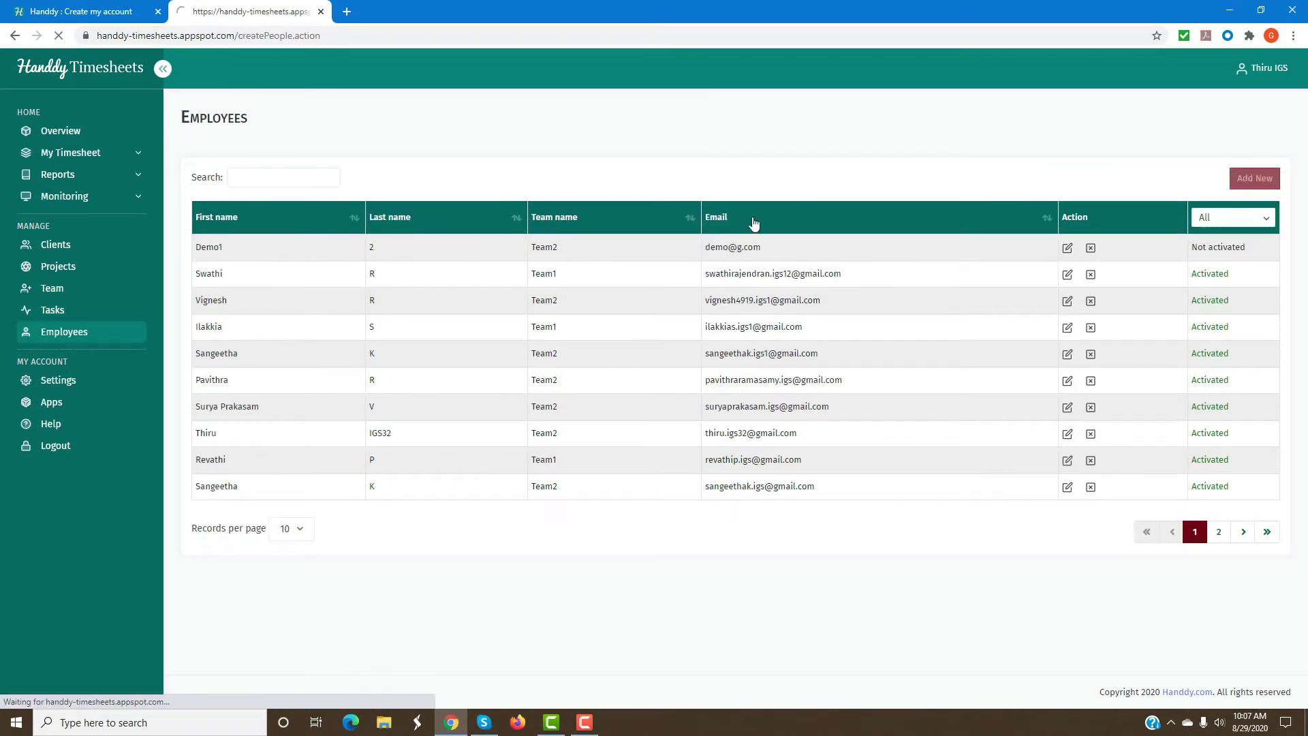
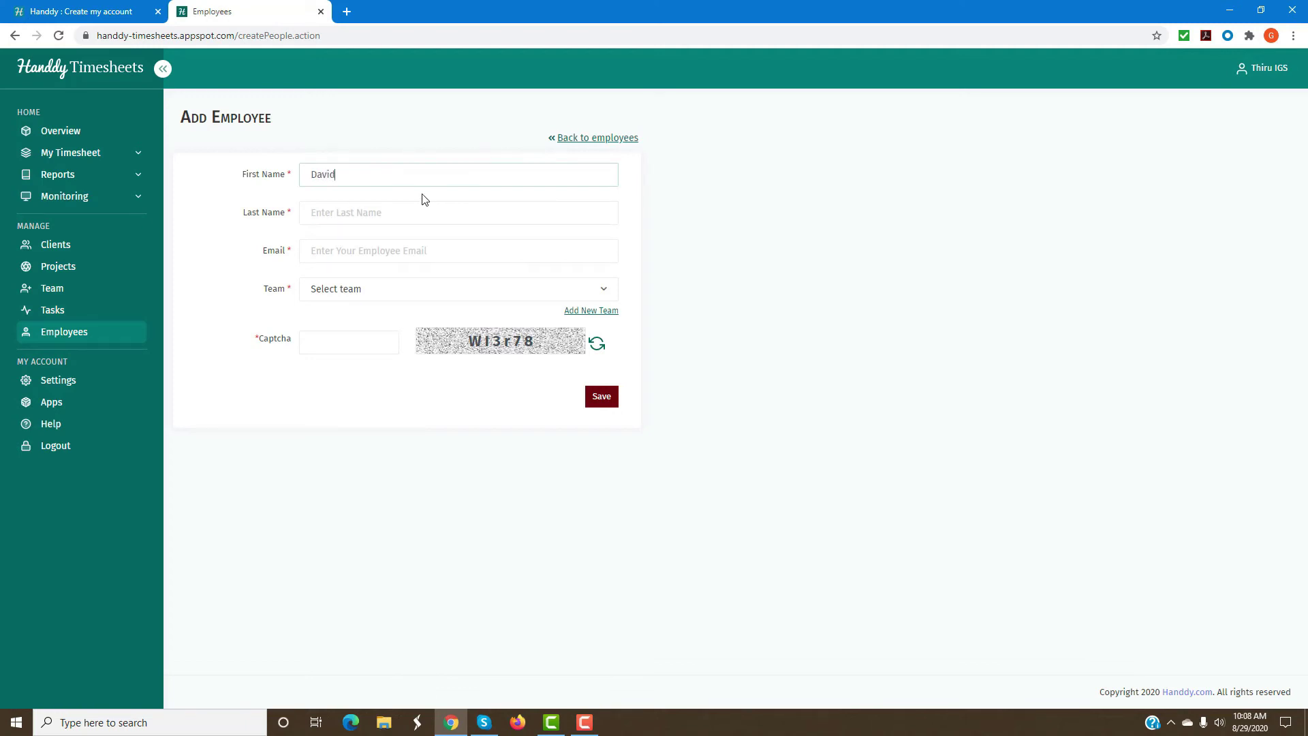
{"action": "type", "text": "ammer"}
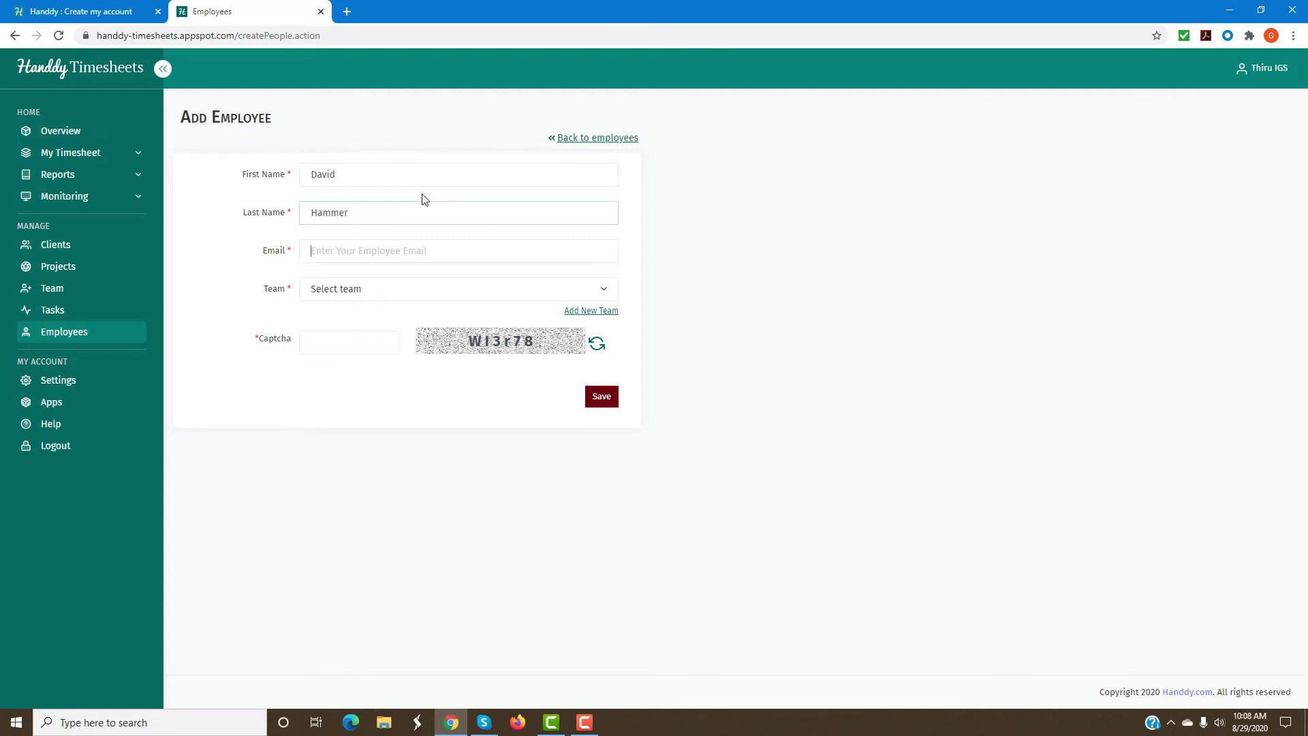
{"action": "left_click", "coordinate": [460, 292]}
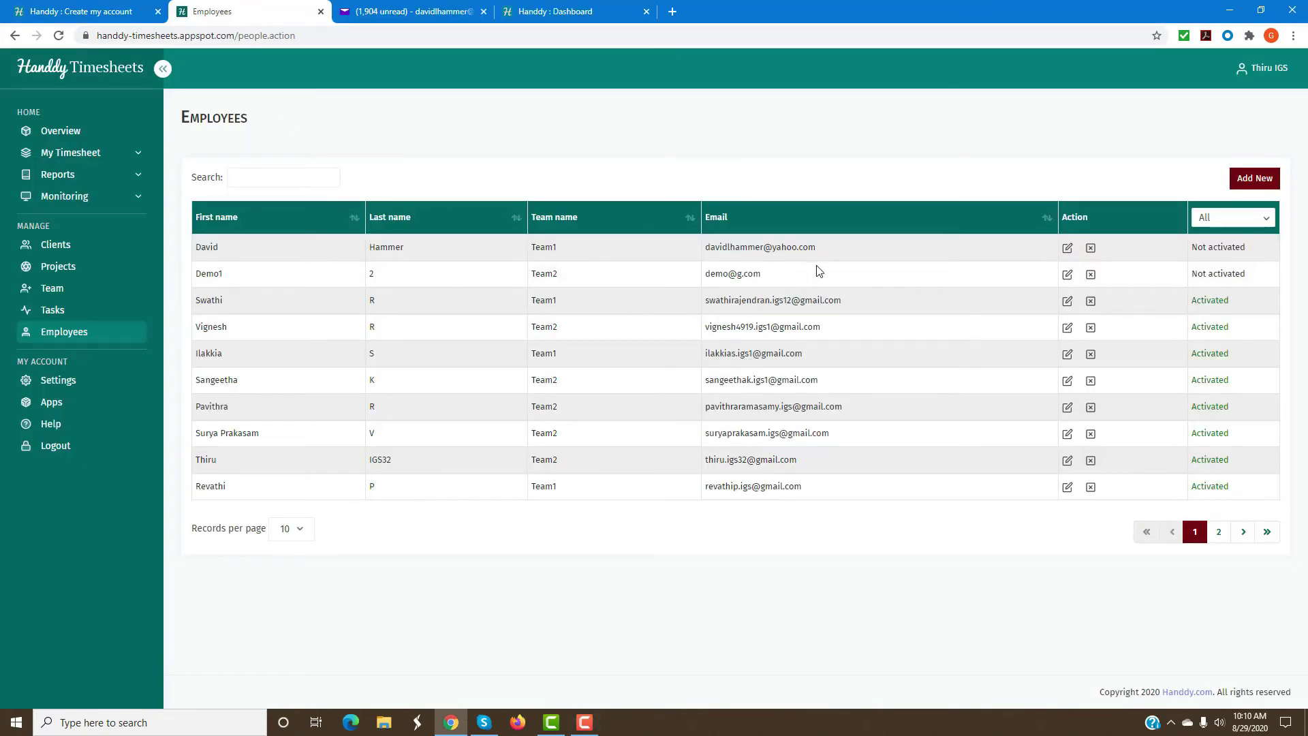
{"action": "left_click", "coordinate": [408, 12]}
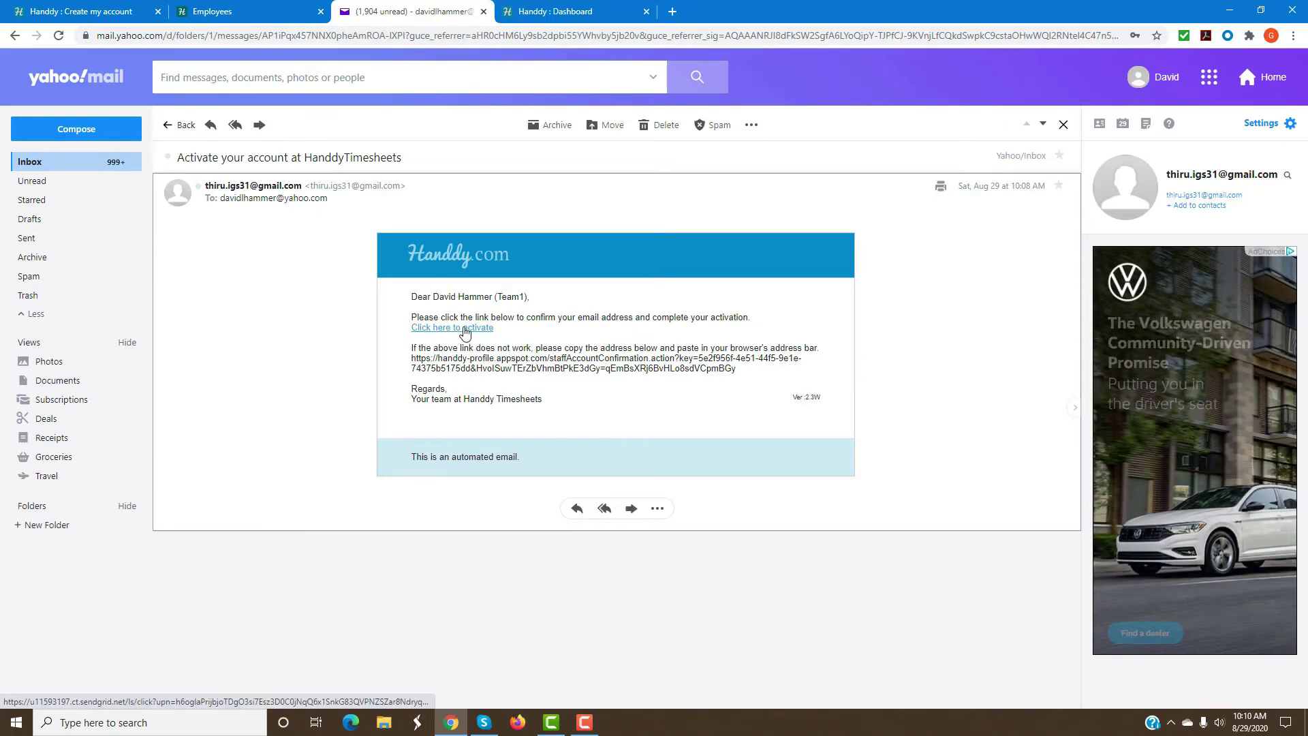
Activate the employee's account through the link in the Handdy activation email.
{"action": "left_click", "coordinate": [537, 17]}
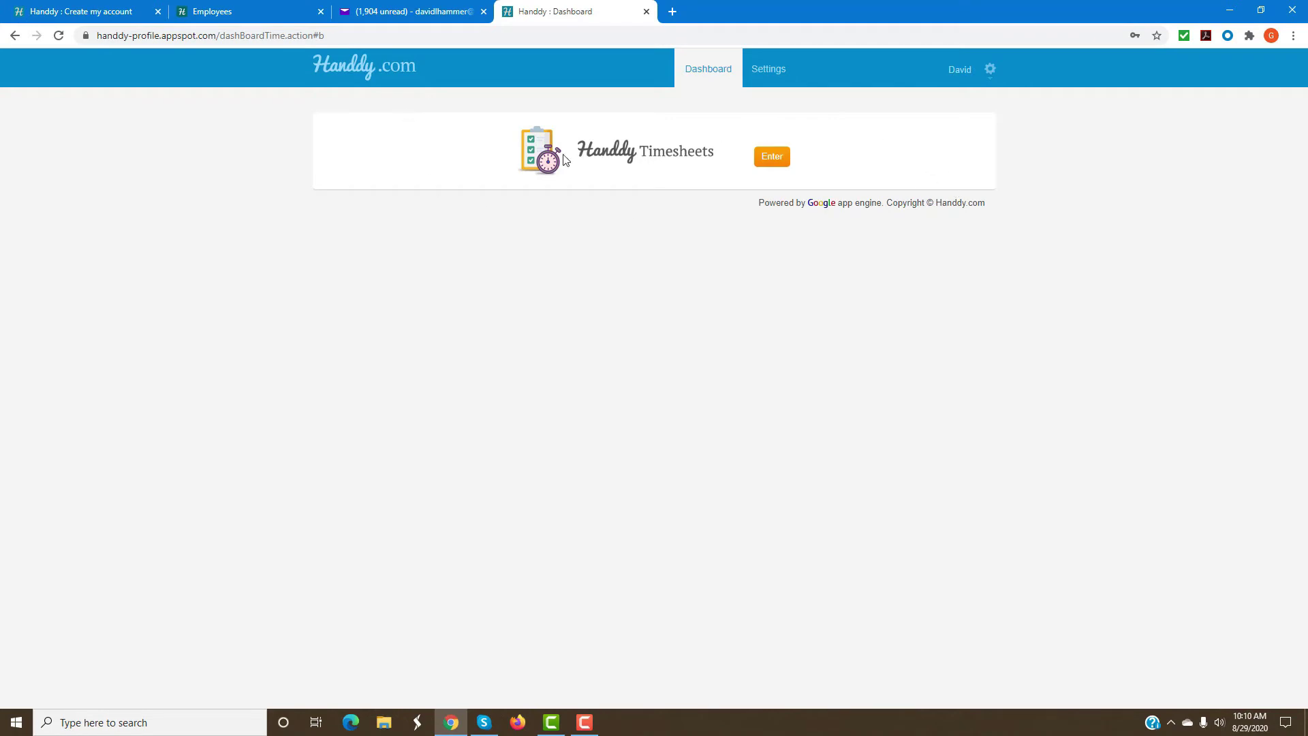
Download the Windows desktop timer installer from the employee's Apps page and launch it.
{"action": "left_click", "coordinate": [774, 164]}
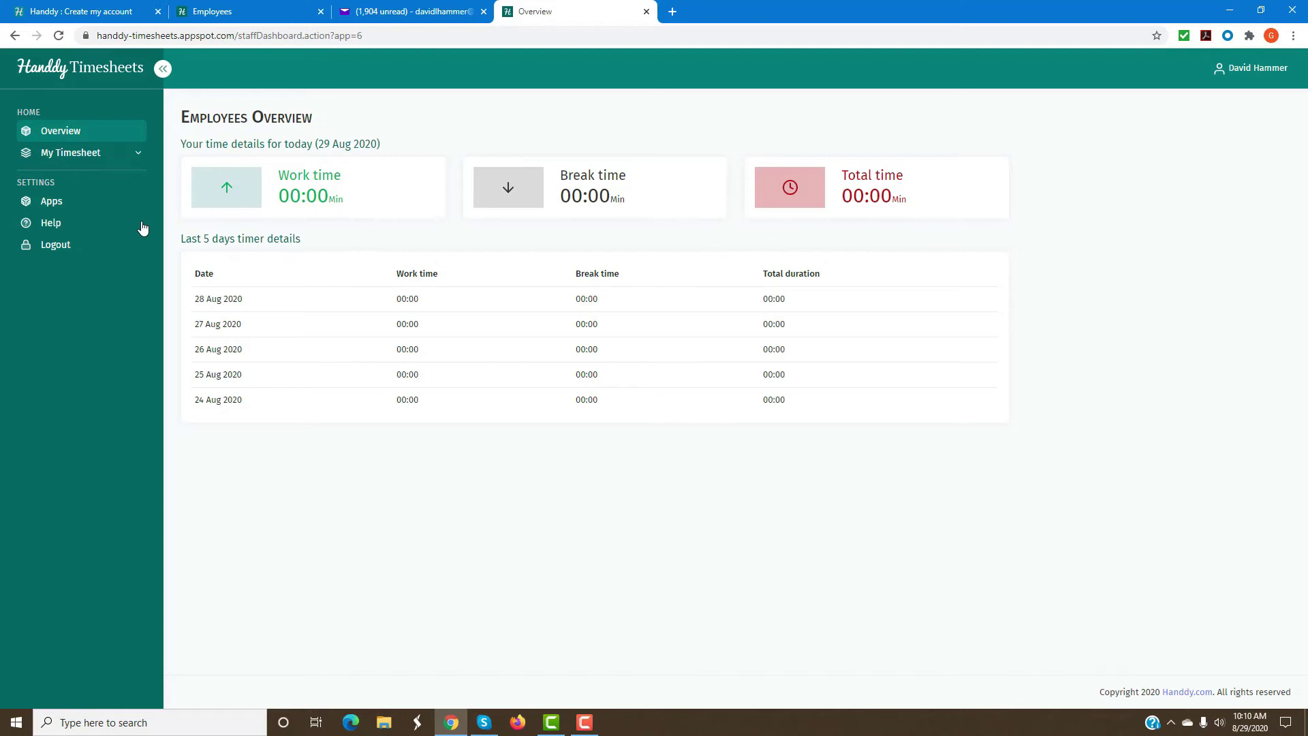
{"action": "left_click", "coordinate": [45, 204]}
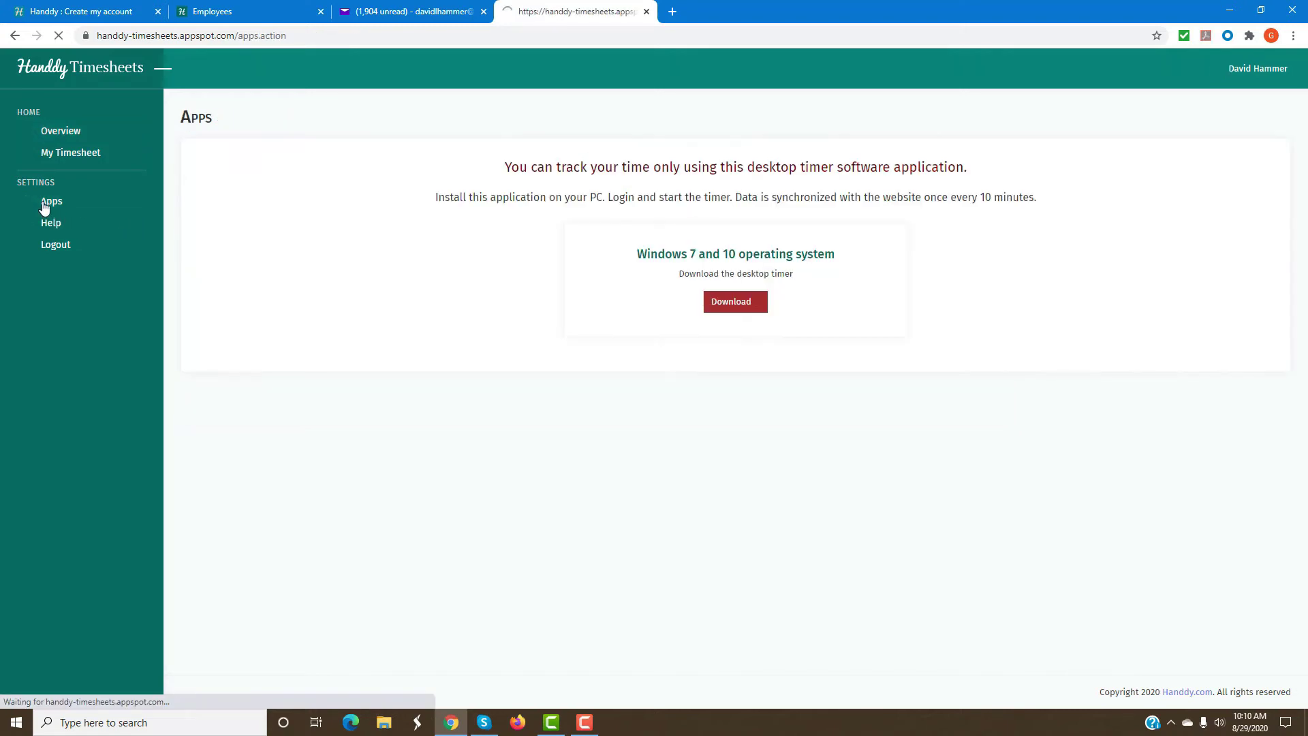
{"action": "left_click", "coordinate": [722, 314]}
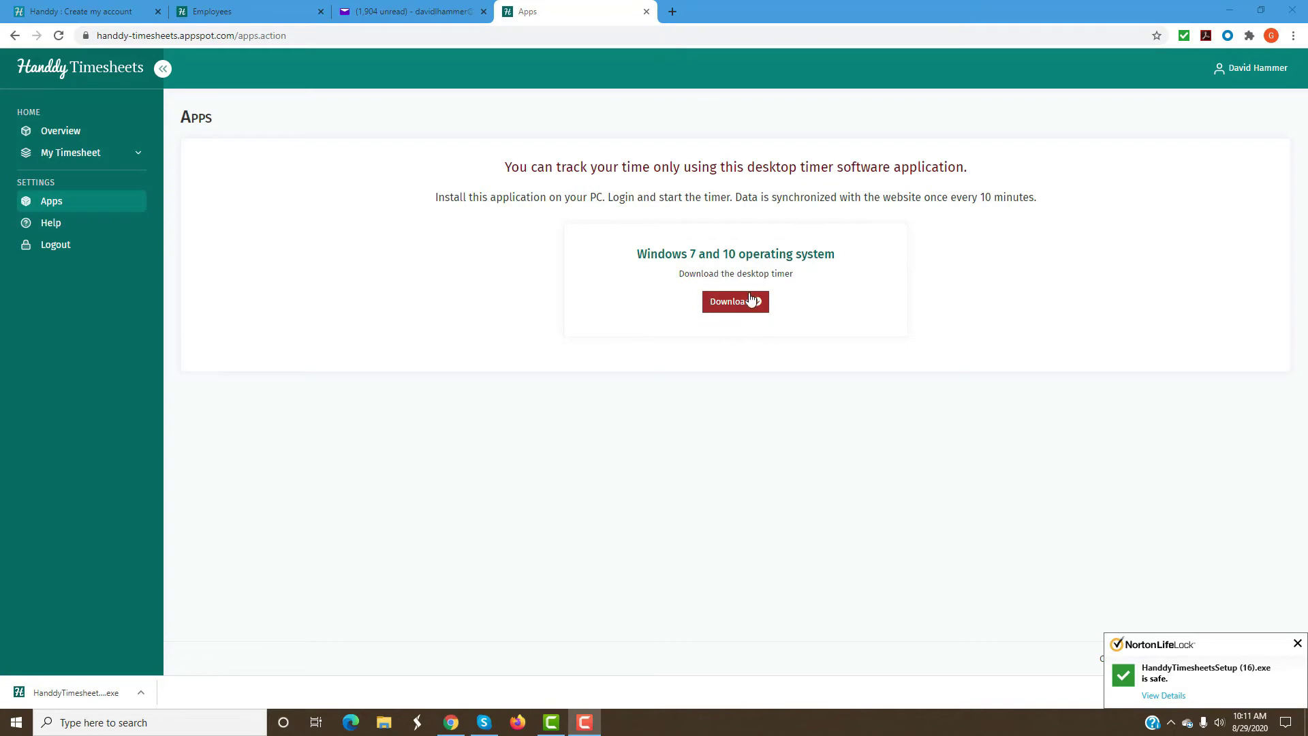
{"action": "left_click", "coordinate": [64, 700]}
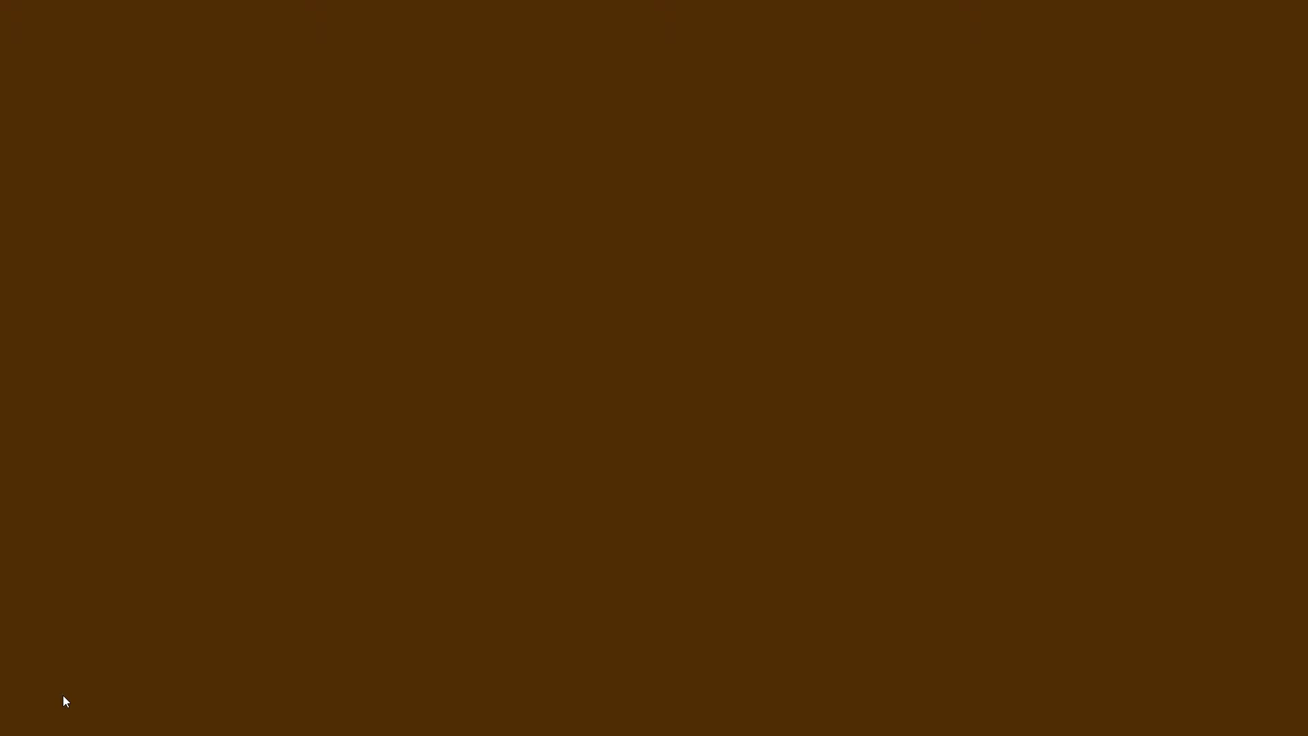
Install the desktop timer into C:\Program Files\Handdy Timesheets, accepting the licence and existing folder.
{"action": "left_click", "coordinate": [593, 452]}
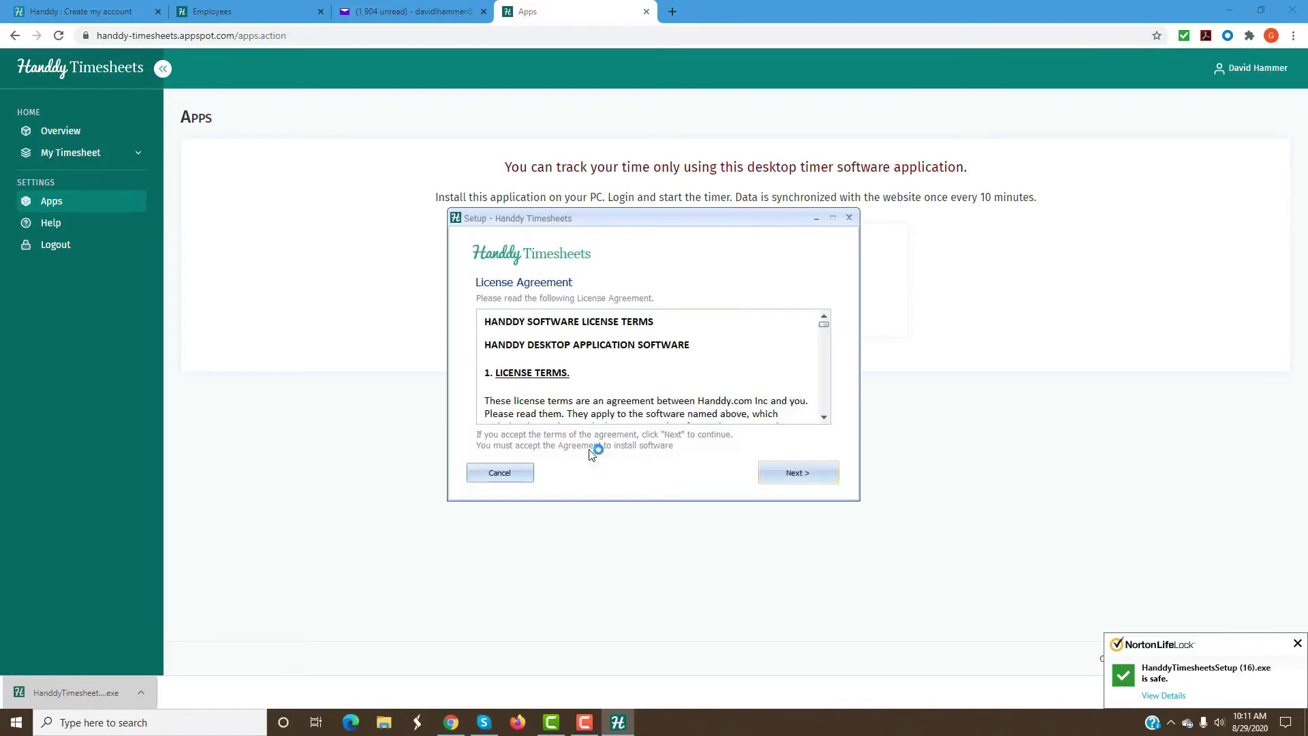
{"action": "left_click", "coordinate": [803, 470]}
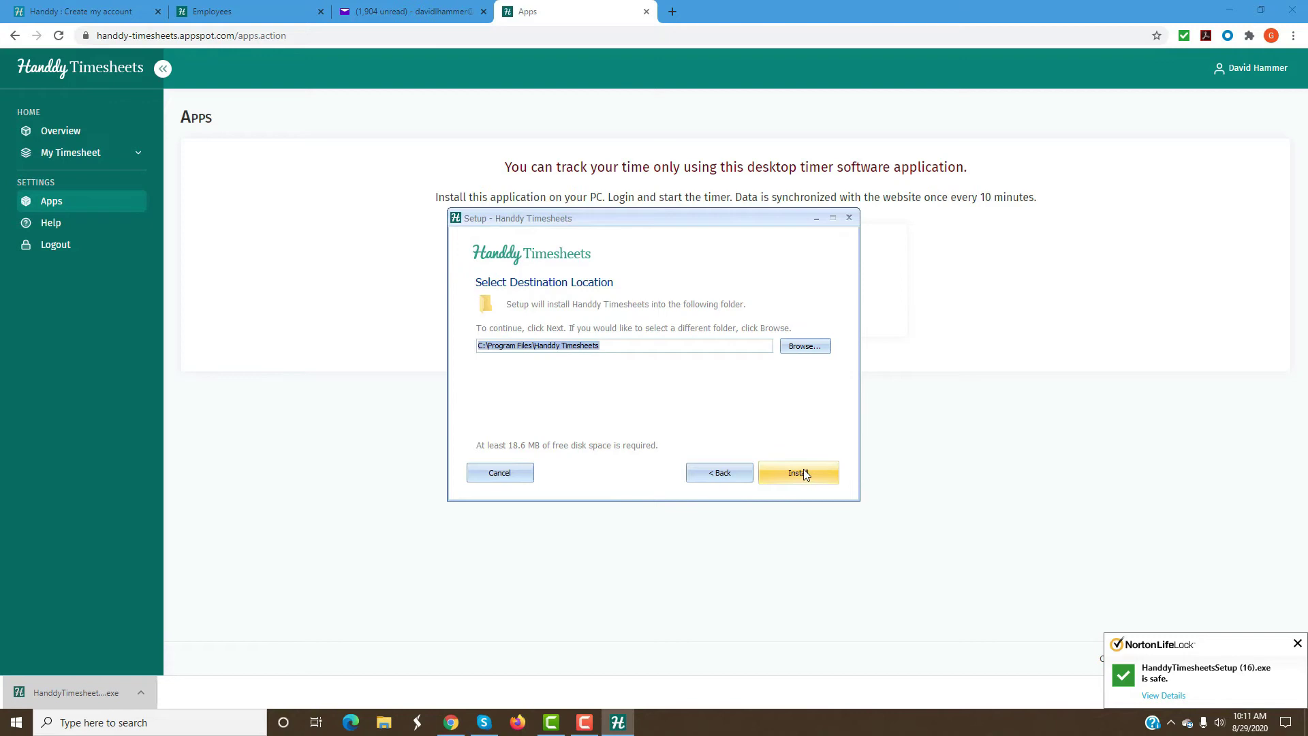
{"action": "left_click", "coordinate": [803, 476]}
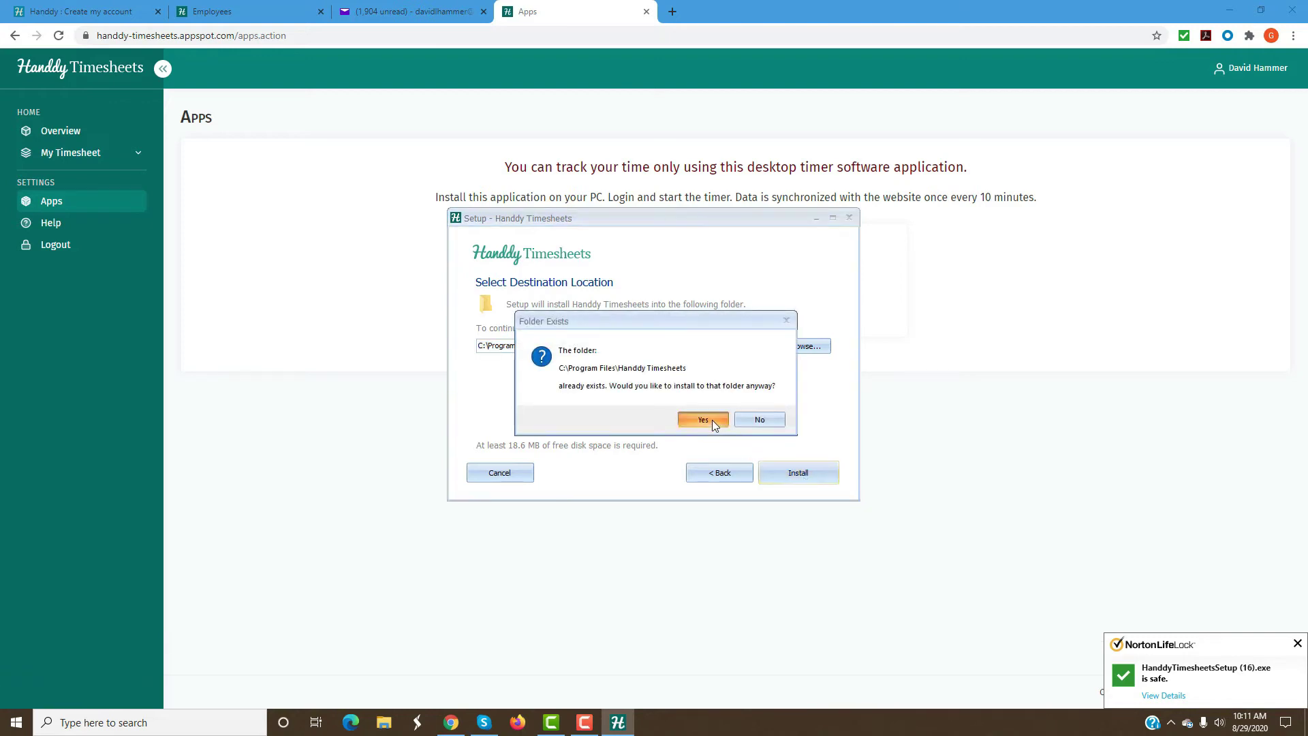
{"action": "left_click", "coordinate": [712, 419]}
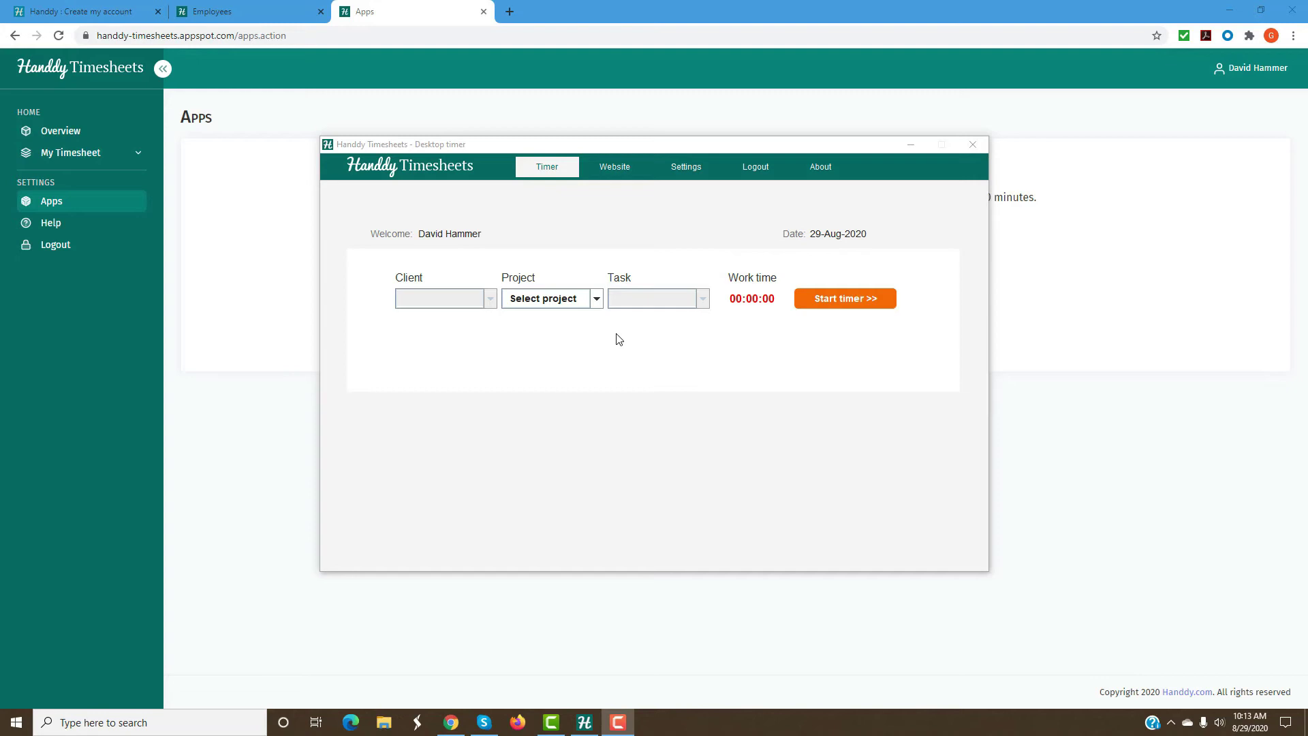
Start the timer for client IntegraBPO, project Software Team, task Software-Dvlp.
{"action": "left_click", "coordinate": [594, 307]}
{"action": "left_click", "coordinate": [529, 340]}
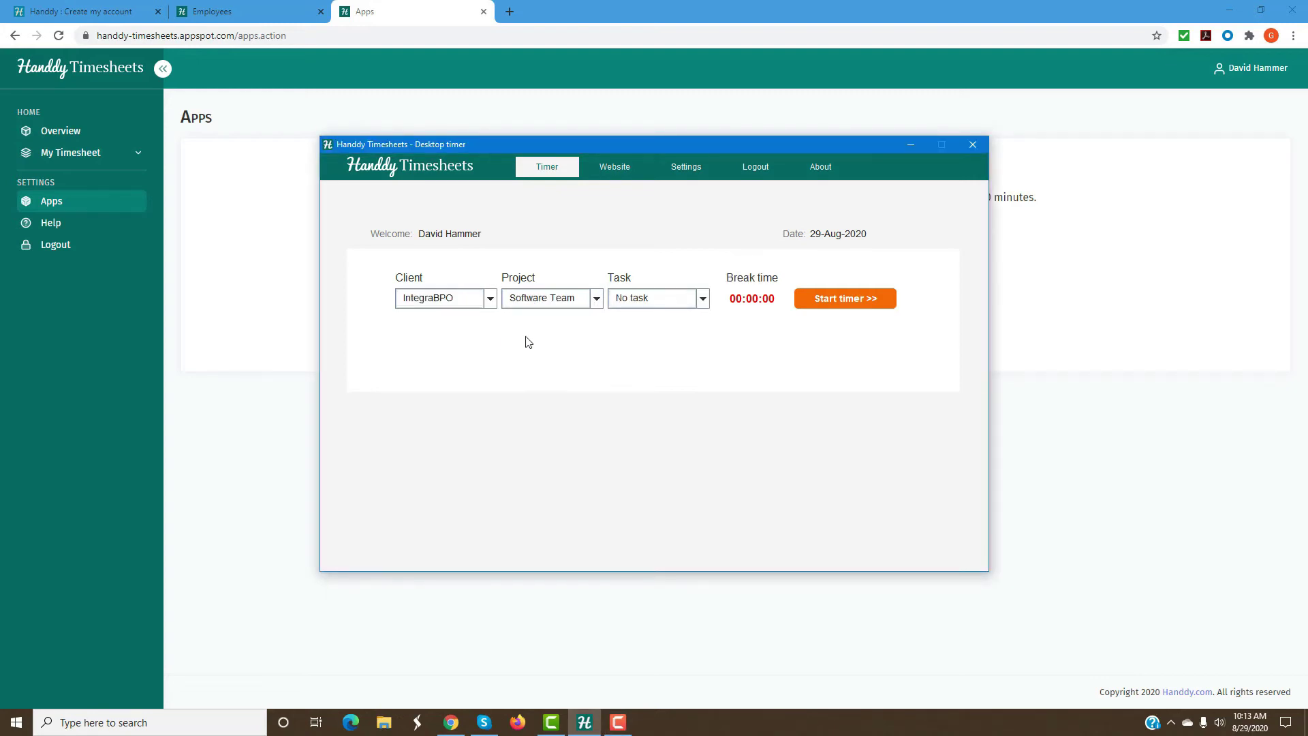
{"action": "left_click", "coordinate": [491, 300]}
{"action": "left_click", "coordinate": [461, 326]}
{"action": "left_click", "coordinate": [631, 299]}
{"action": "left_click", "coordinate": [648, 335]}
{"action": "left_click", "coordinate": [844, 304]}
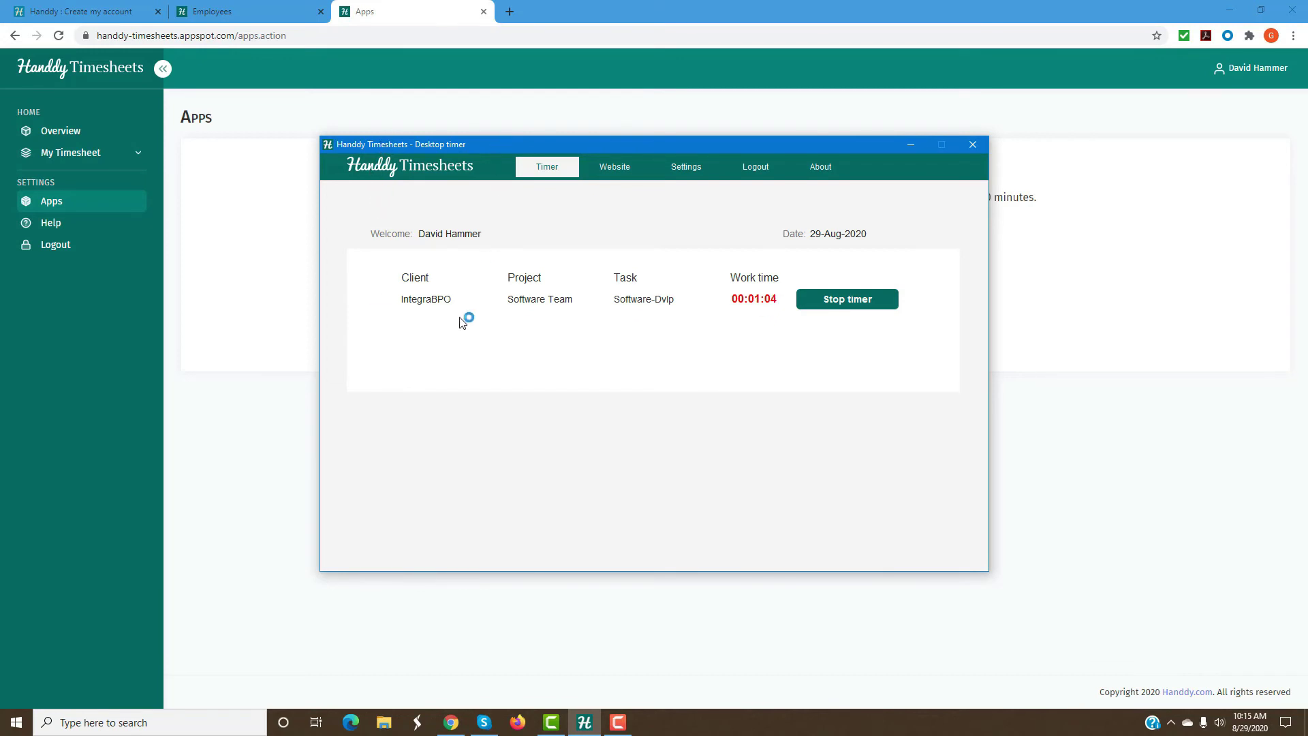
Stop the running work timer and expand the Monitoring reports section.
{"action": "left_click", "coordinate": [848, 302]}
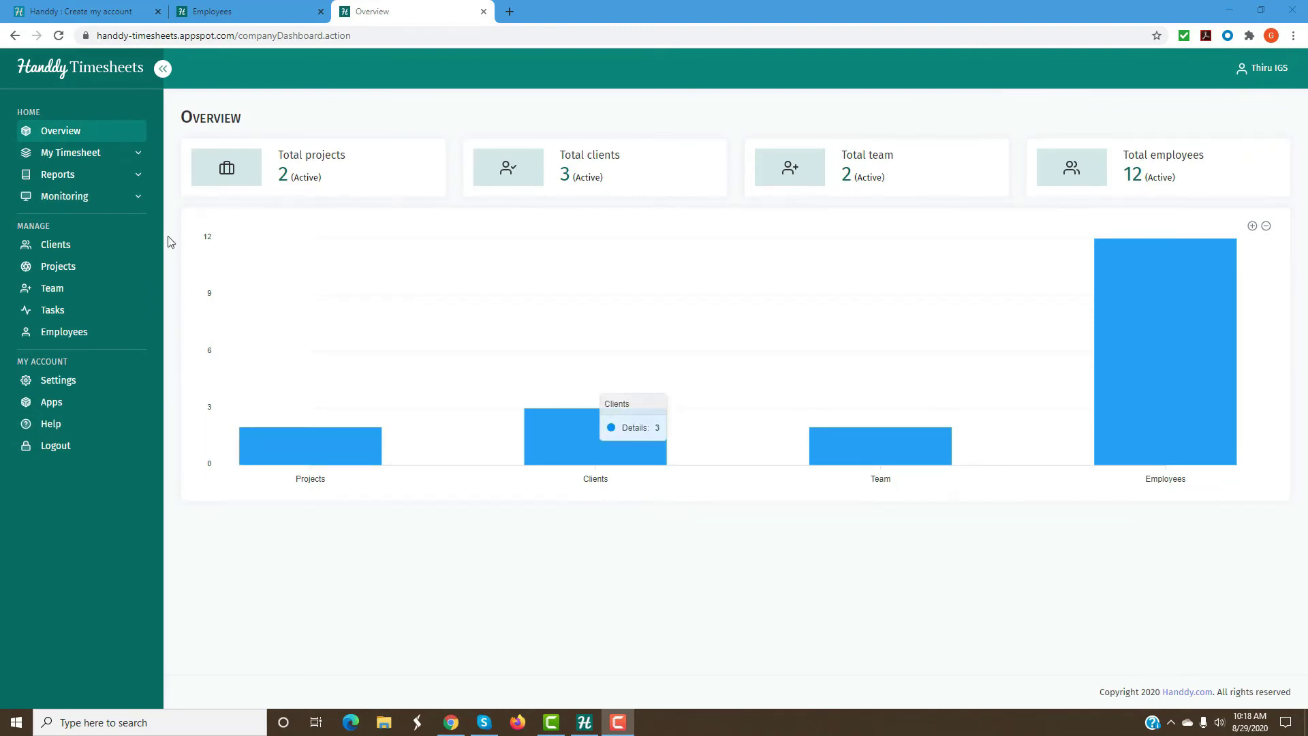
{"action": "left_click", "coordinate": [83, 203]}
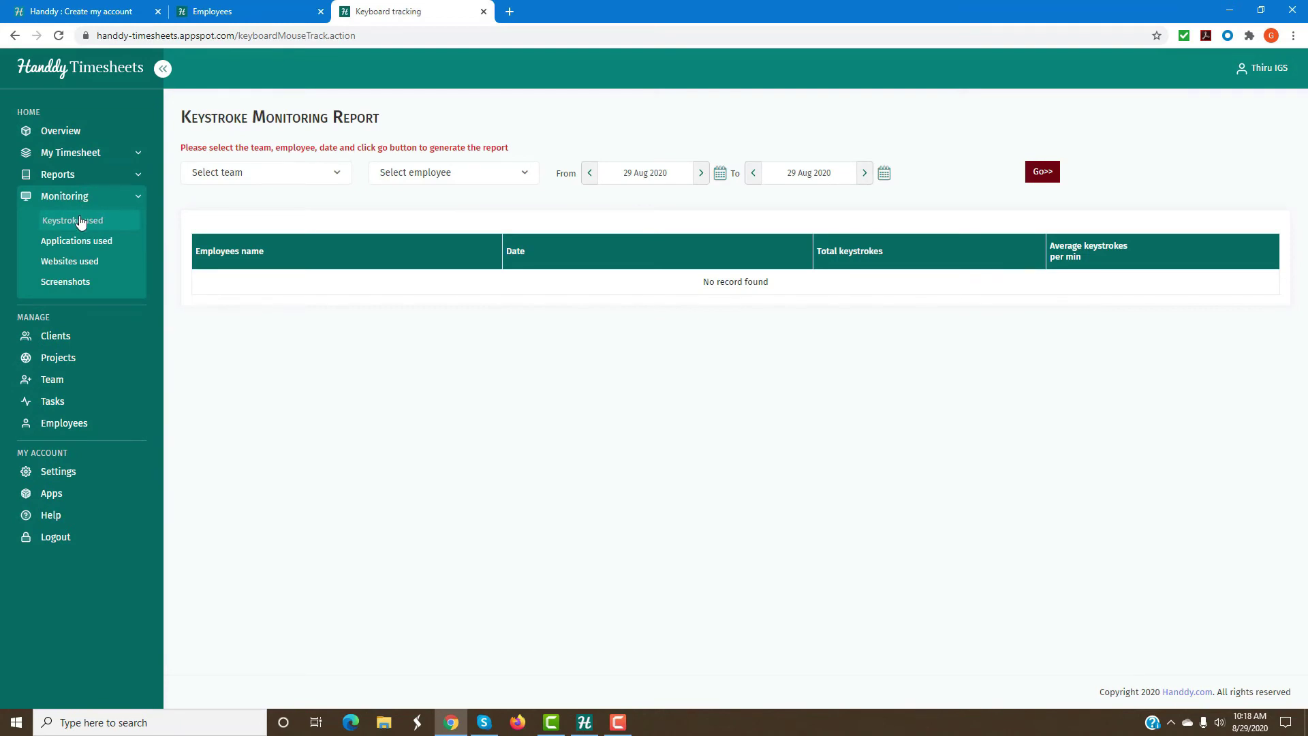
Choose Team1 and the employee for the keystroke report.
{"action": "left_click", "coordinate": [336, 173]}
{"action": "left_click", "coordinate": [243, 240]}
{"action": "left_click", "coordinate": [429, 174]}
{"action": "left_click", "coordinate": [435, 280]}
Set 23–29 Aug 2020 and generate the report, showing 40024 and 10309 keystrokes.
{"action": "left_click", "coordinate": [623, 173]}
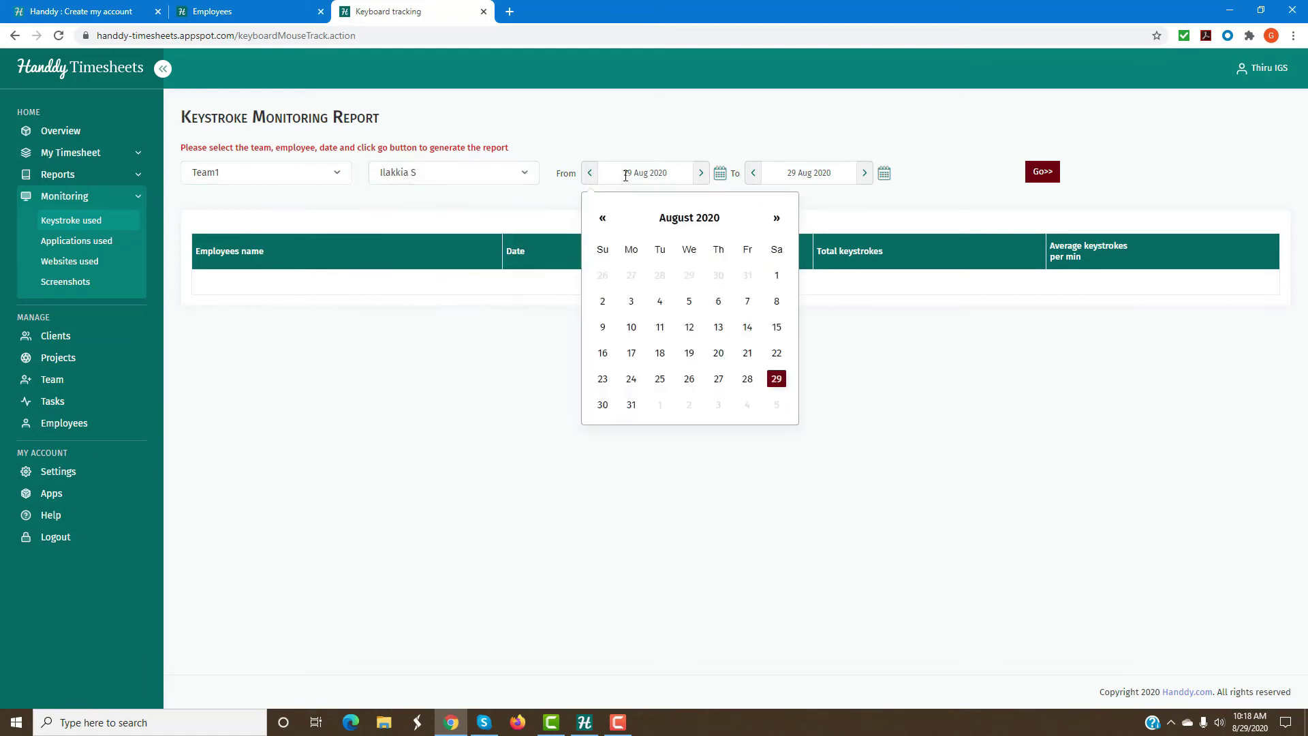
{"action": "left_click", "coordinate": [603, 379]}
{"action": "left_click", "coordinate": [807, 173]}
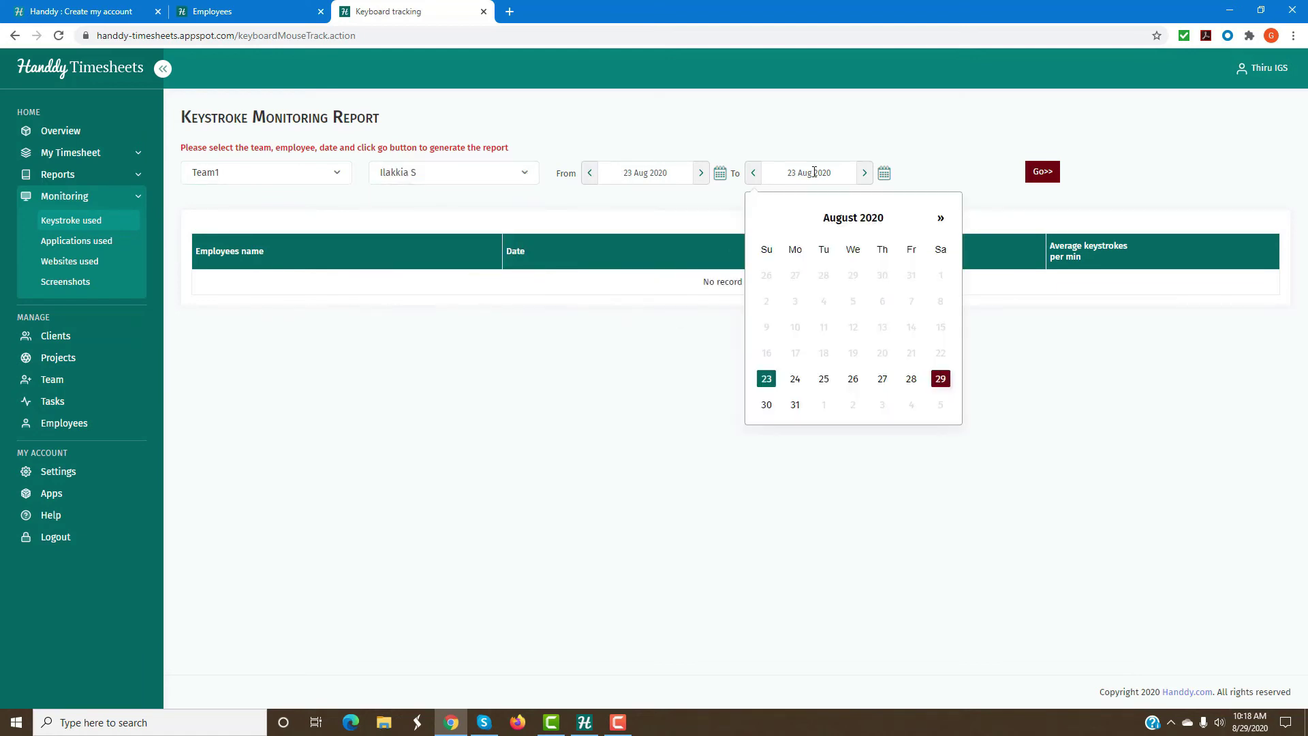
{"action": "left_click", "coordinate": [940, 379]}
{"action": "left_click", "coordinate": [1044, 173]}
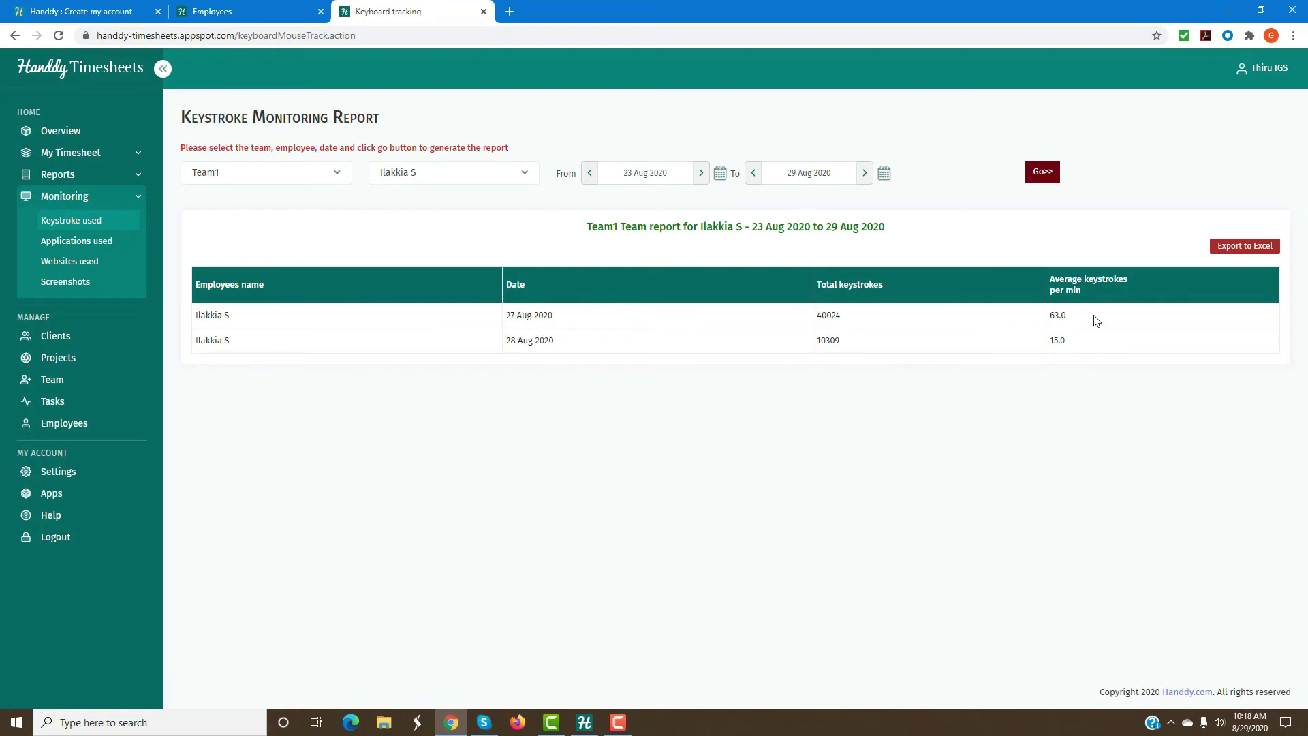
{"action": "left_click", "coordinate": [86, 243]}
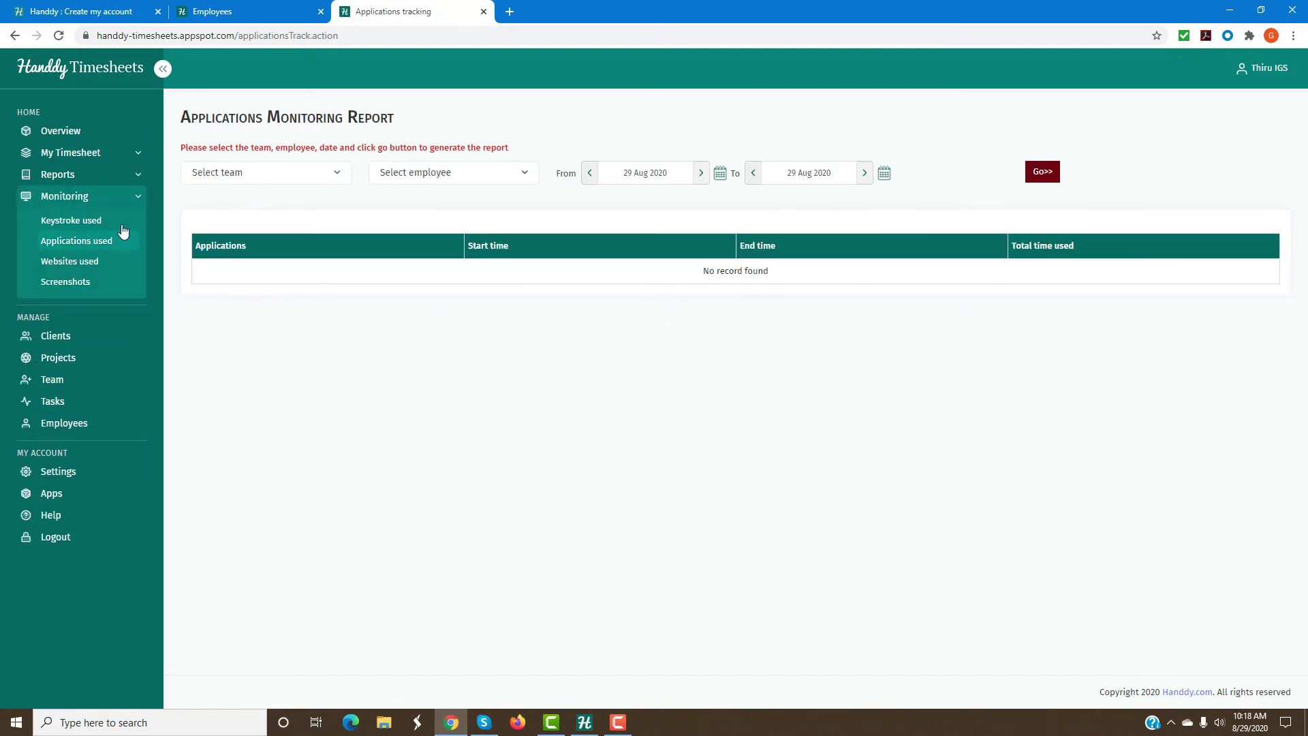
Choose Team1 and the employee for the applications-used report.
{"action": "left_click", "coordinate": [301, 180]}
{"action": "left_click", "coordinate": [280, 237]}
{"action": "left_click", "coordinate": [434, 178]}
{"action": "left_click", "coordinate": [440, 257]}
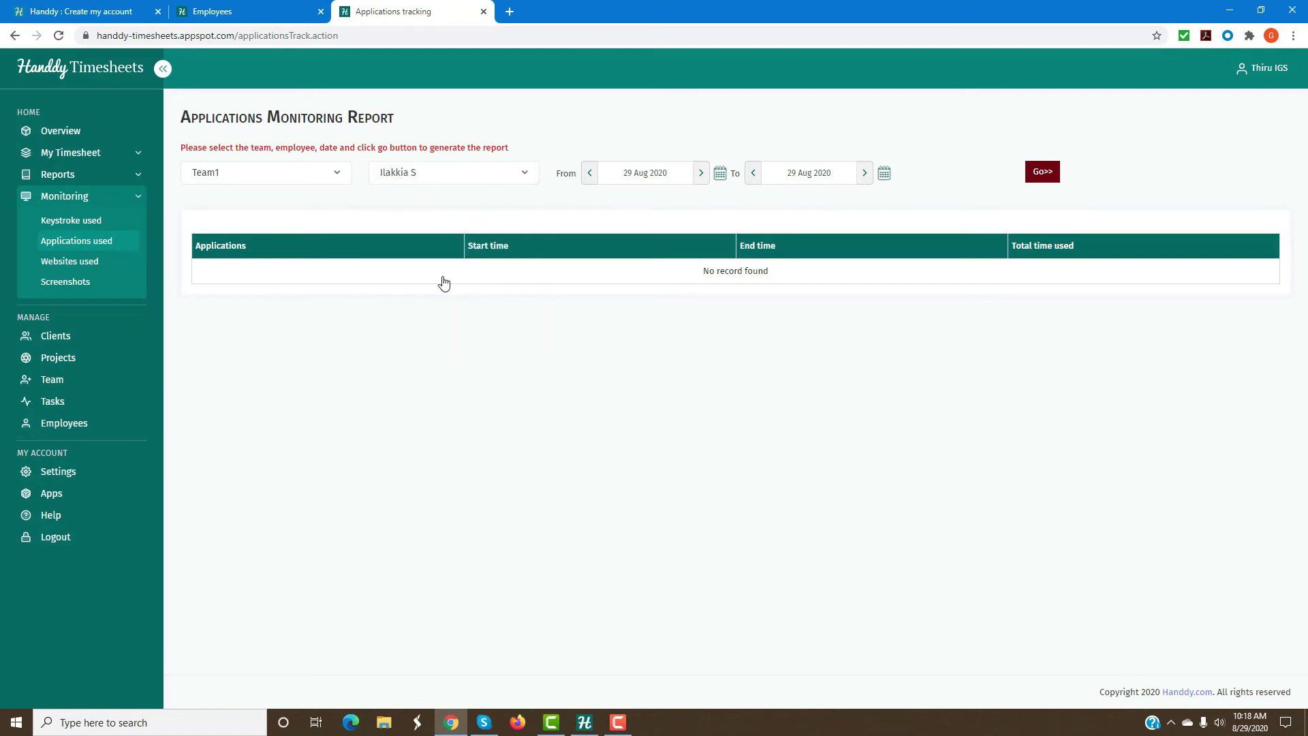
Generate it for 24–29 Aug 2020 and review the Firefox, Eclipse and Skype entries.
{"action": "left_click", "coordinate": [664, 167]}
{"action": "left_click", "coordinate": [631, 379]}
{"action": "left_click", "coordinate": [825, 173]}
{"action": "left_click", "coordinate": [940, 379]}
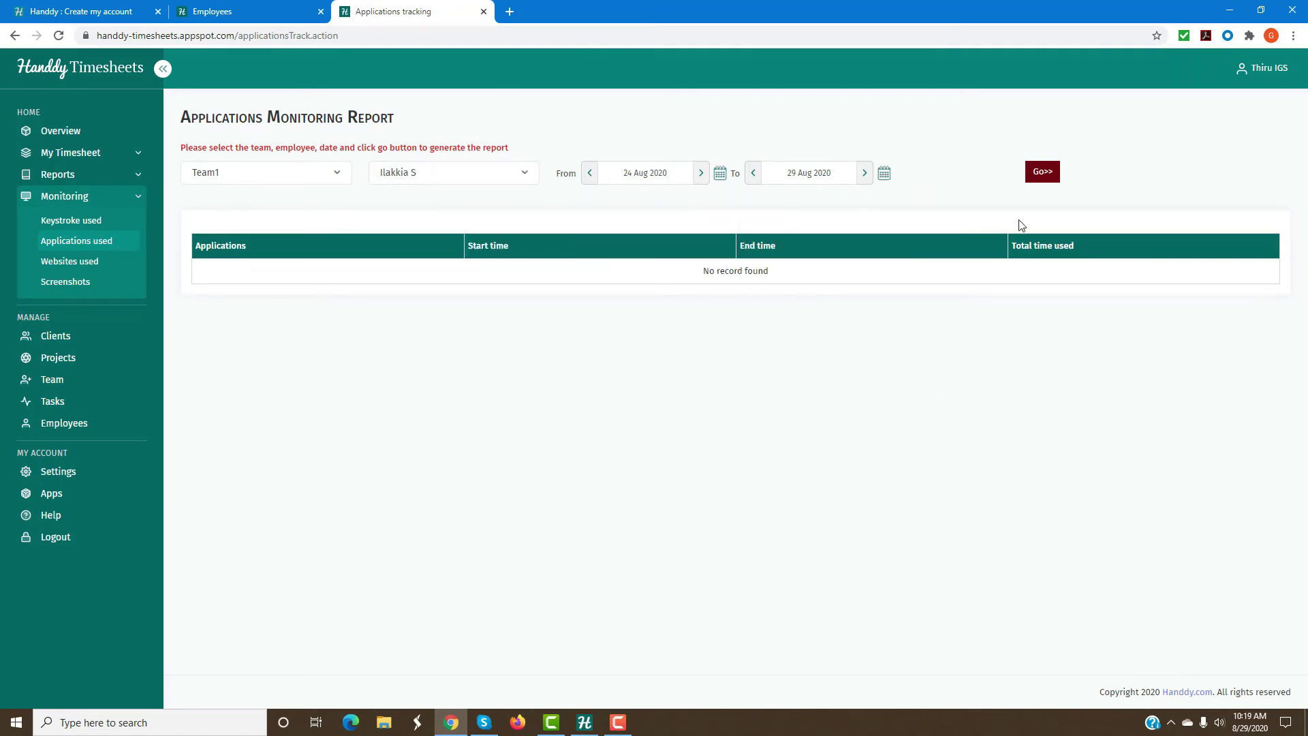
{"action": "left_click", "coordinate": [1040, 176]}
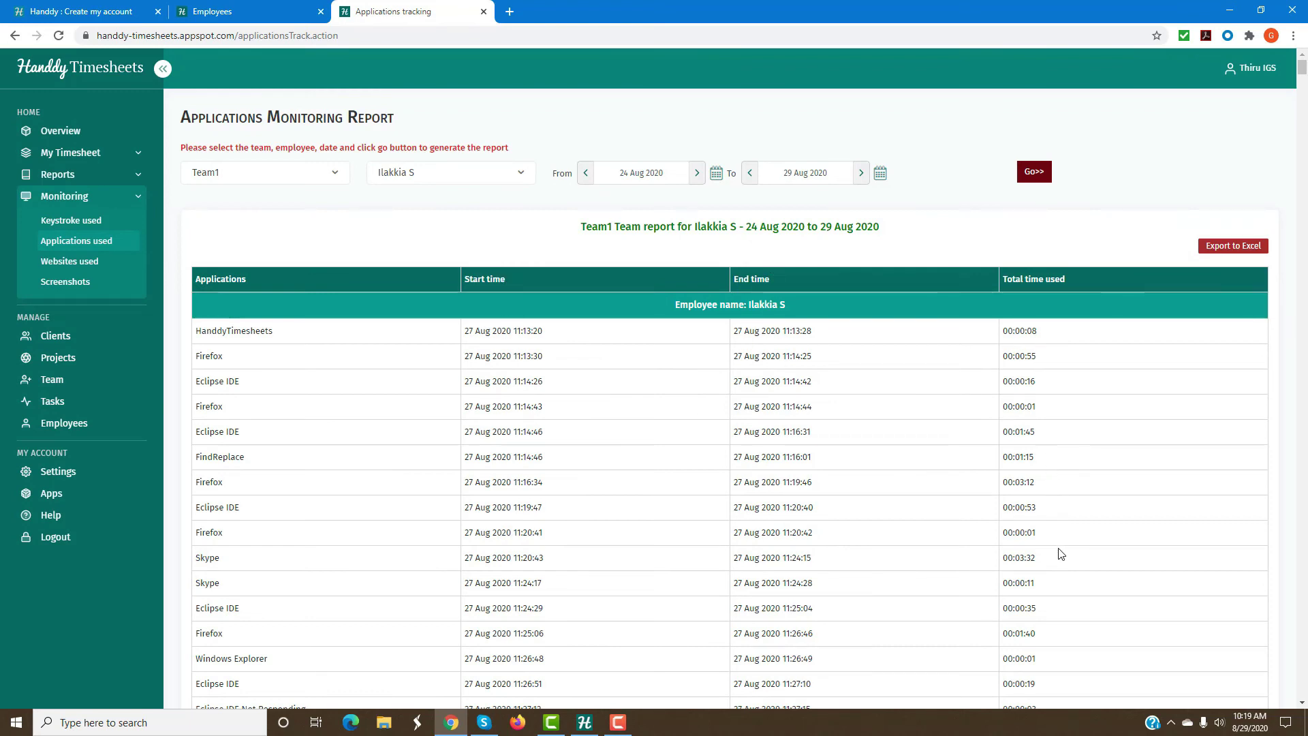
{"action": "scroll", "coordinate": [334, 519], "scroll_direction": "down", "scroll_amount": 6}
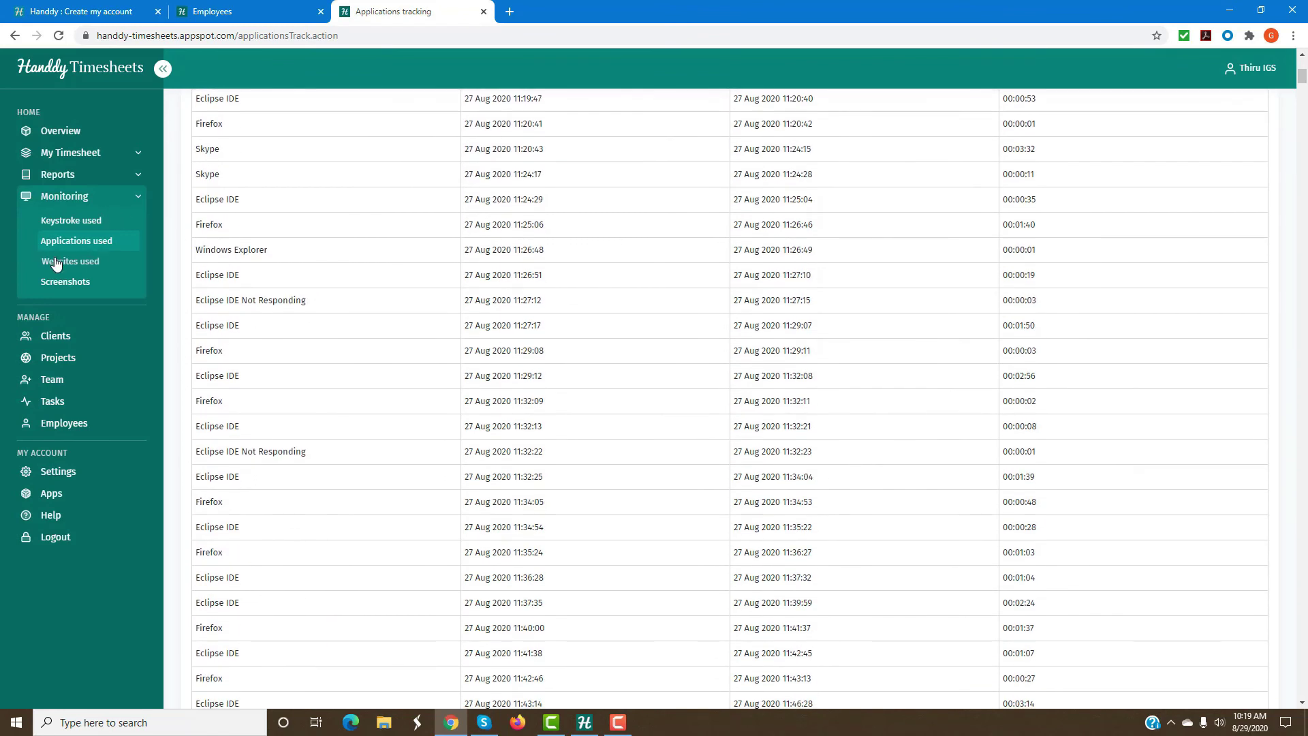
{"action": "left_click", "coordinate": [57, 262]}
Choose Team1 and the employee for the websites-used report.
{"action": "left_click", "coordinate": [268, 170]}
{"action": "left_click", "coordinate": [264, 239]}
{"action": "left_click", "coordinate": [409, 178]}
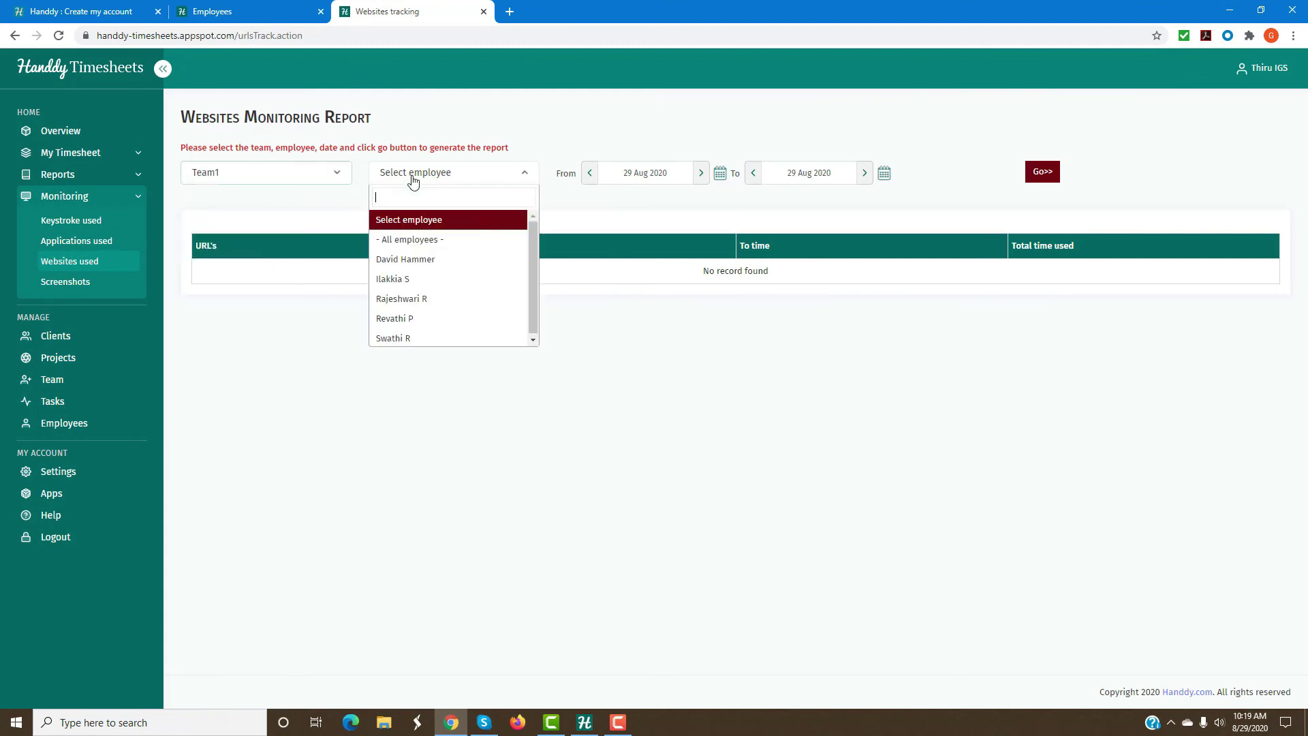
{"action": "left_click", "coordinate": [428, 278]}
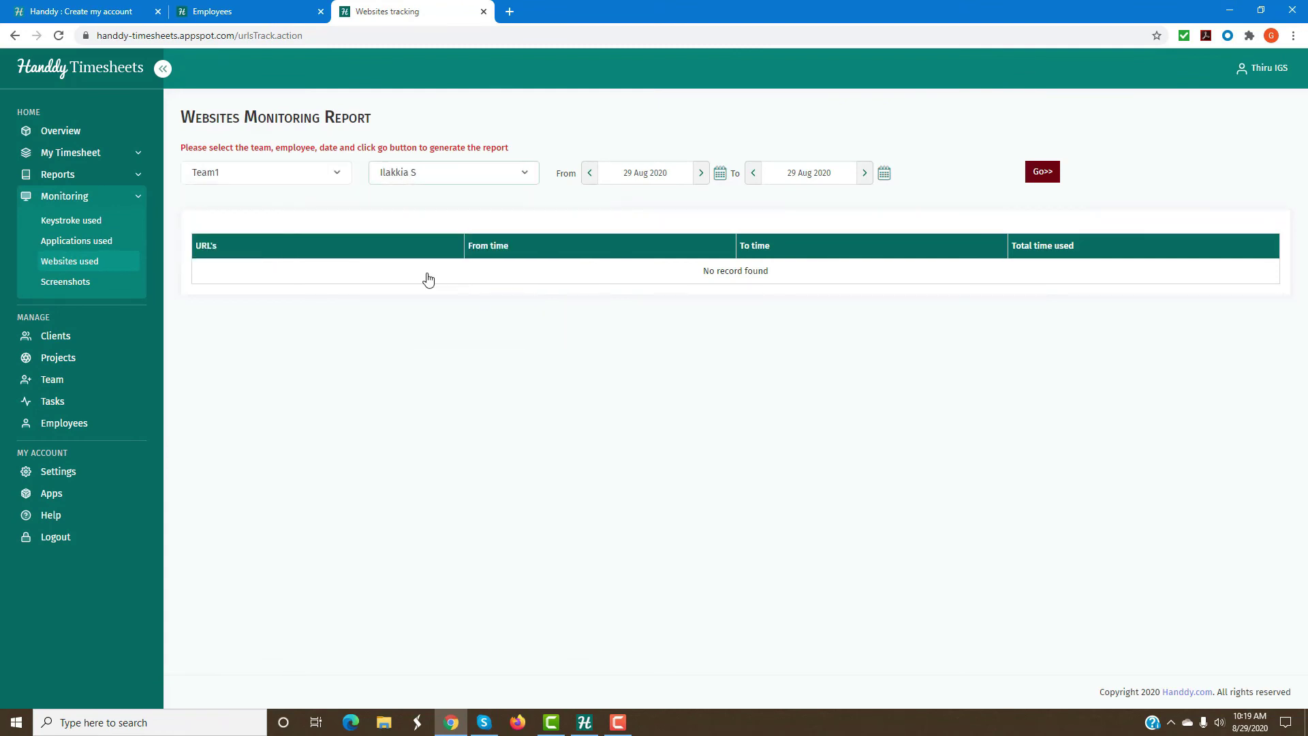
Generate it for 24–29 Aug 2020 and review the localhost and google.com visits.
{"action": "left_click", "coordinate": [638, 173]}
{"action": "left_click", "coordinate": [634, 379]}
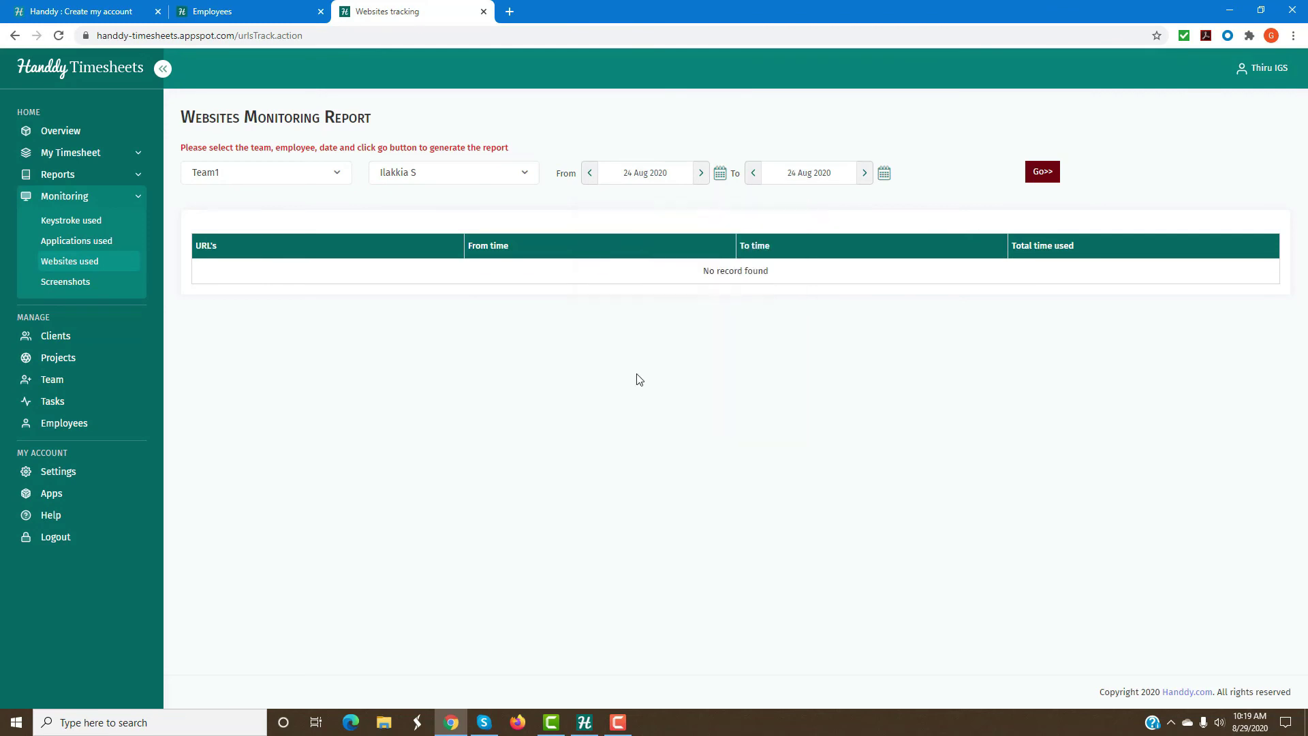
{"action": "left_click", "coordinate": [800, 176]}
{"action": "left_click", "coordinate": [938, 379]}
{"action": "left_click", "coordinate": [1042, 171]}
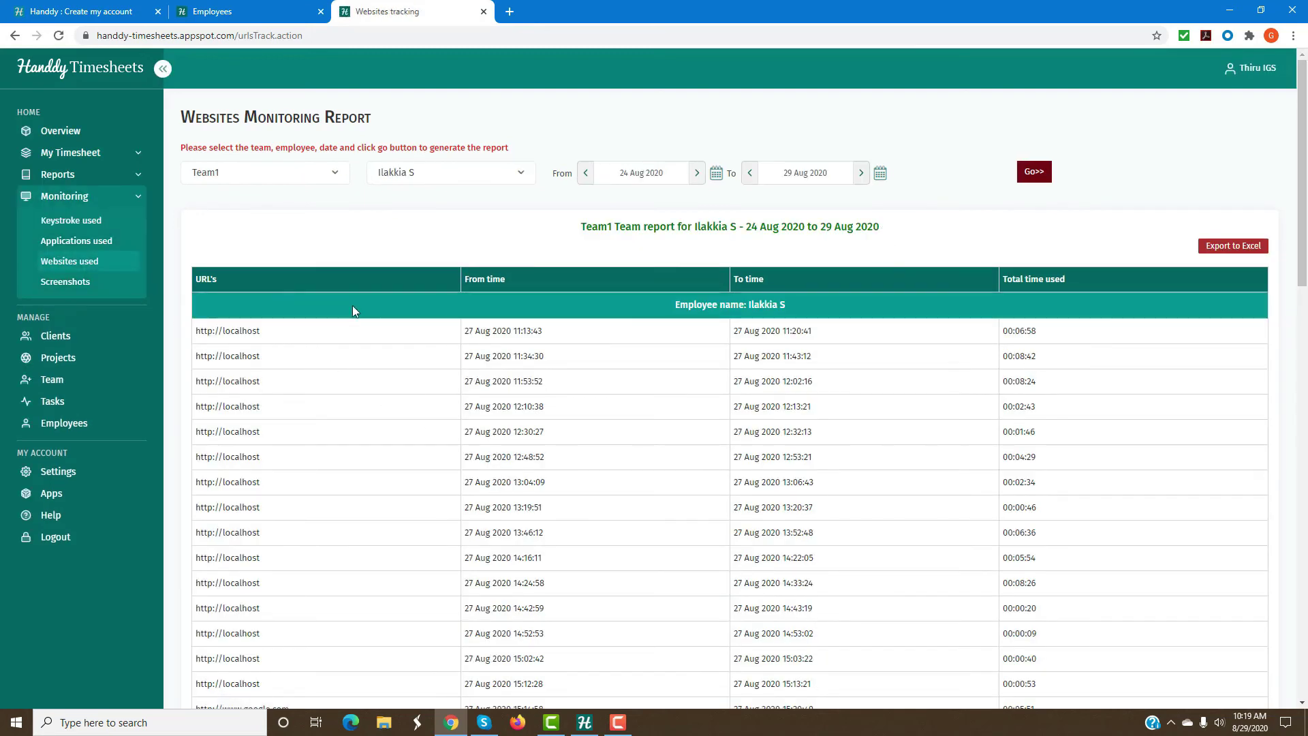
{"action": "scroll", "coordinate": [507, 381], "scroll_direction": "down", "scroll_amount": 6}
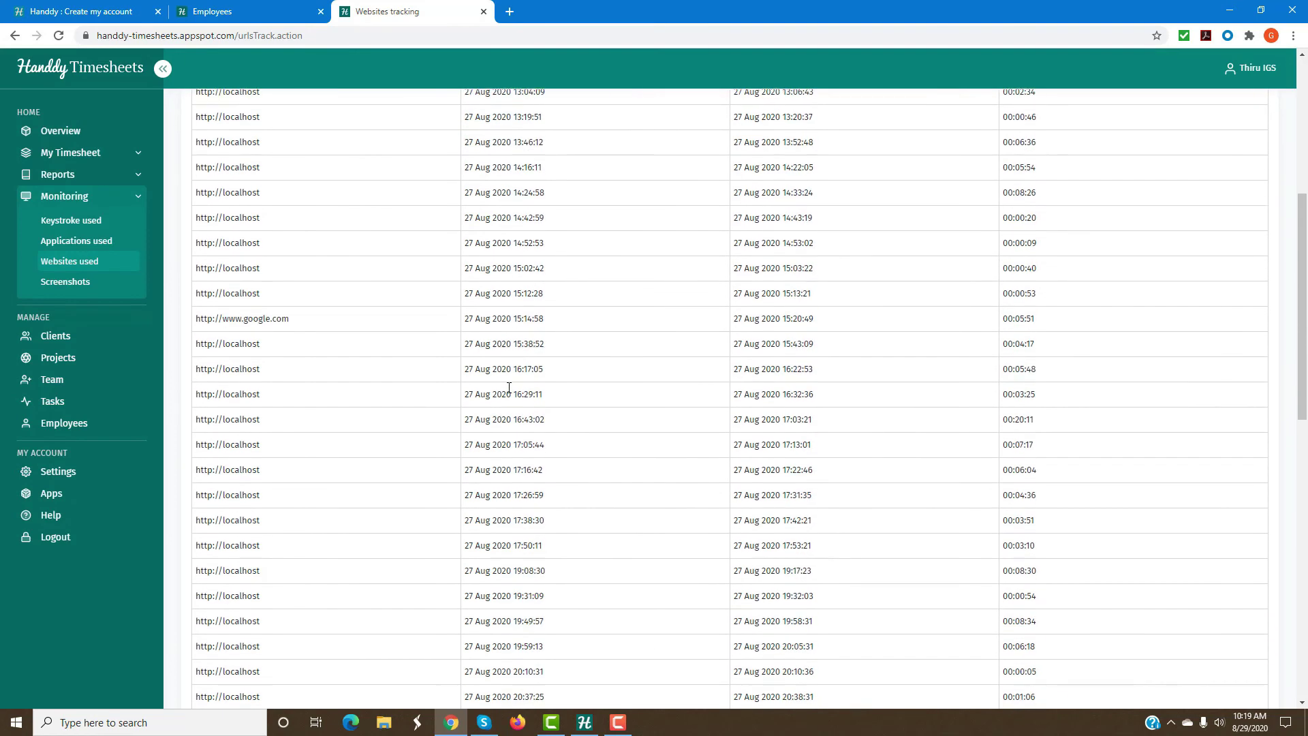
{"action": "scroll", "coordinate": [688, 305], "scroll_direction": "up", "scroll_amount": 6}
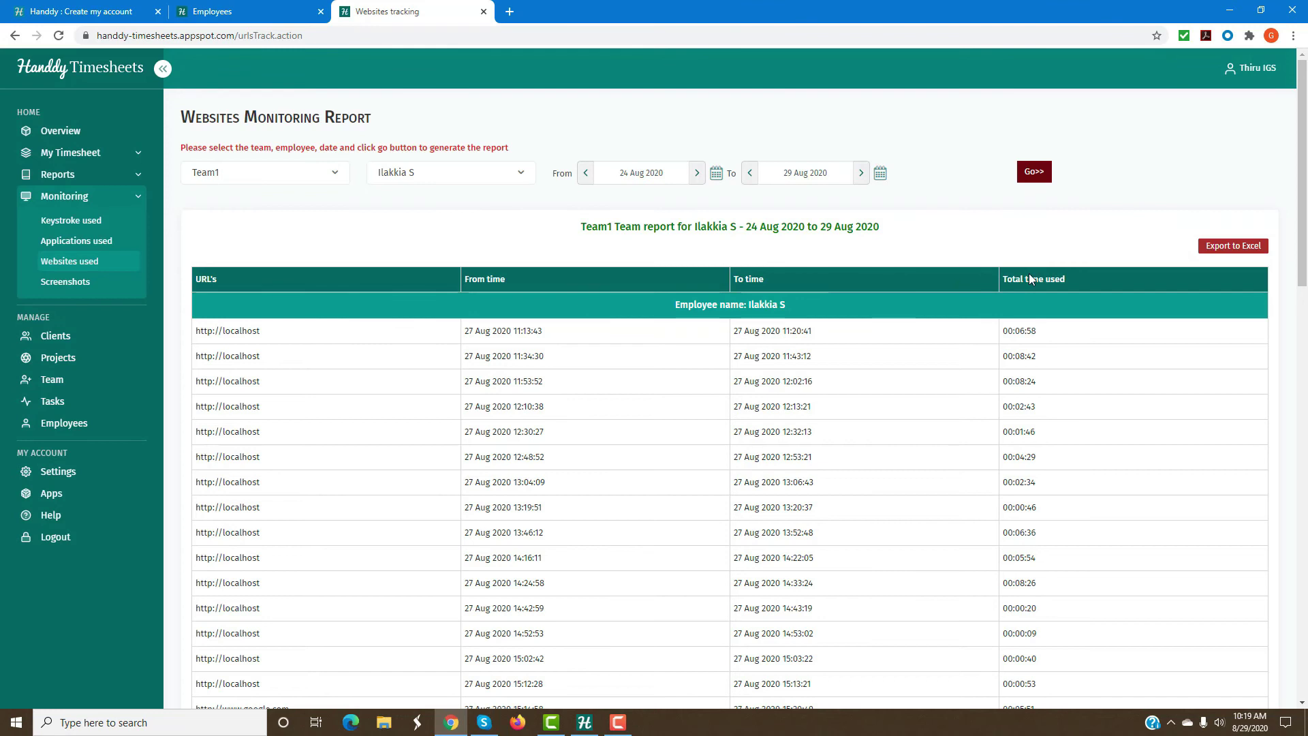
Show the Team1 employee's screenshots for 26 Aug 2020.
{"action": "left_click", "coordinate": [68, 282]}
{"action": "left_click", "coordinate": [334, 176]}
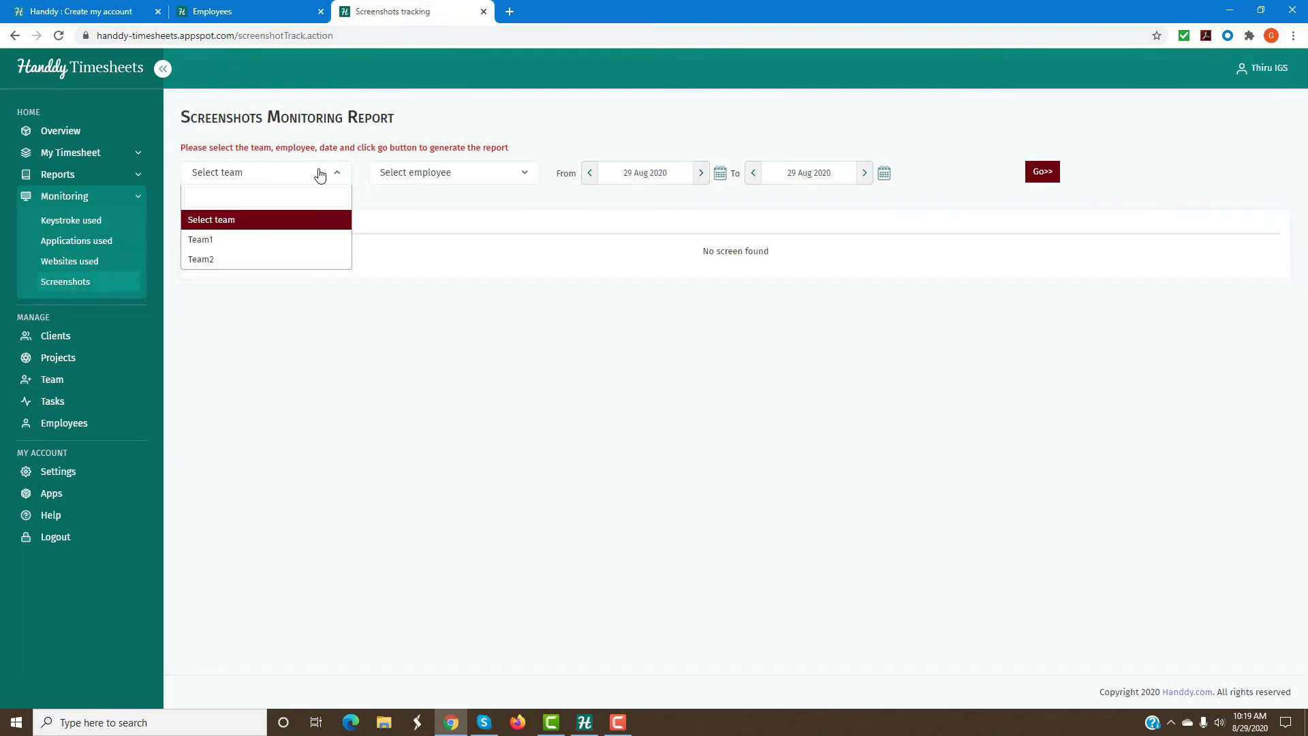
{"action": "left_click", "coordinate": [275, 239]}
{"action": "left_click", "coordinate": [417, 175]}
{"action": "left_click", "coordinate": [412, 259]}
{"action": "left_click", "coordinate": [621, 176]}
{"action": "left_click", "coordinate": [689, 380]}
{"action": "left_click", "coordinate": [1039, 176]}
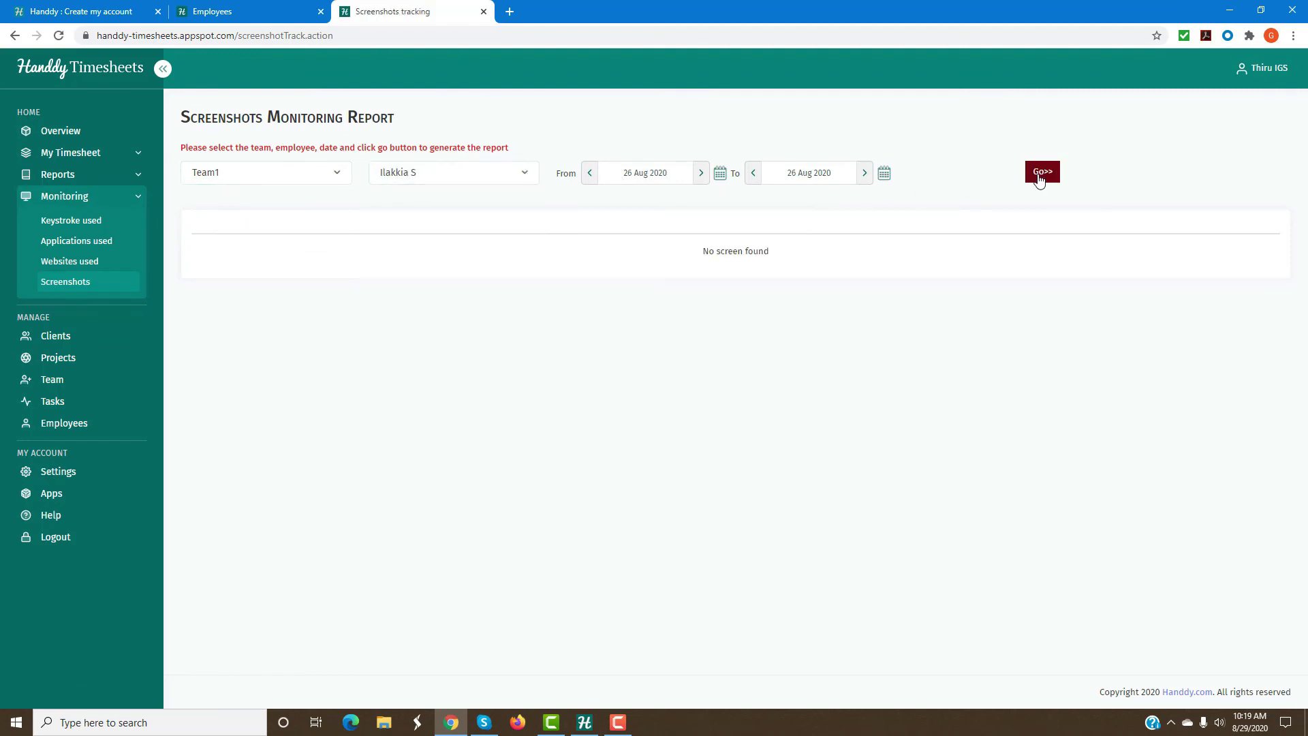
Widen the range to 23–29 Aug 2020, listing 266 screenshots across 54 pages.
{"action": "left_click", "coordinate": [619, 175]}
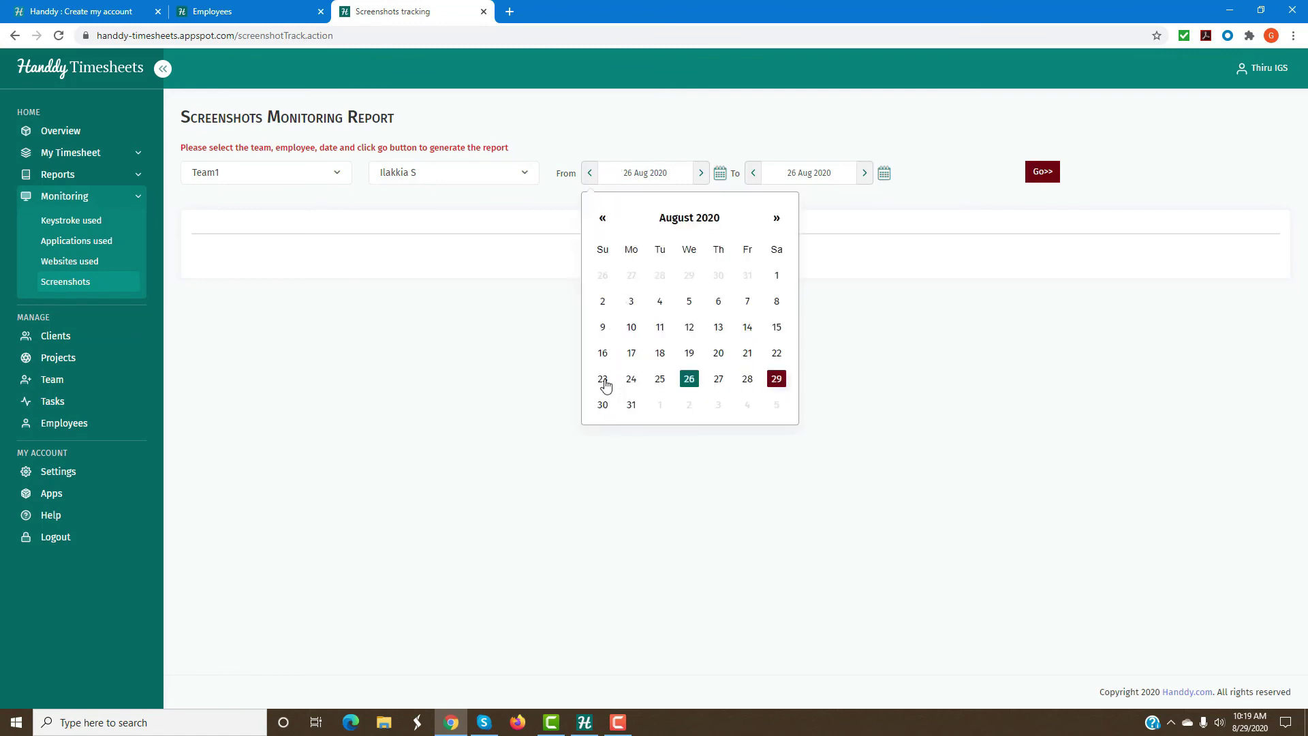
{"action": "left_click", "coordinate": [602, 379]}
{"action": "left_click", "coordinate": [790, 175]}
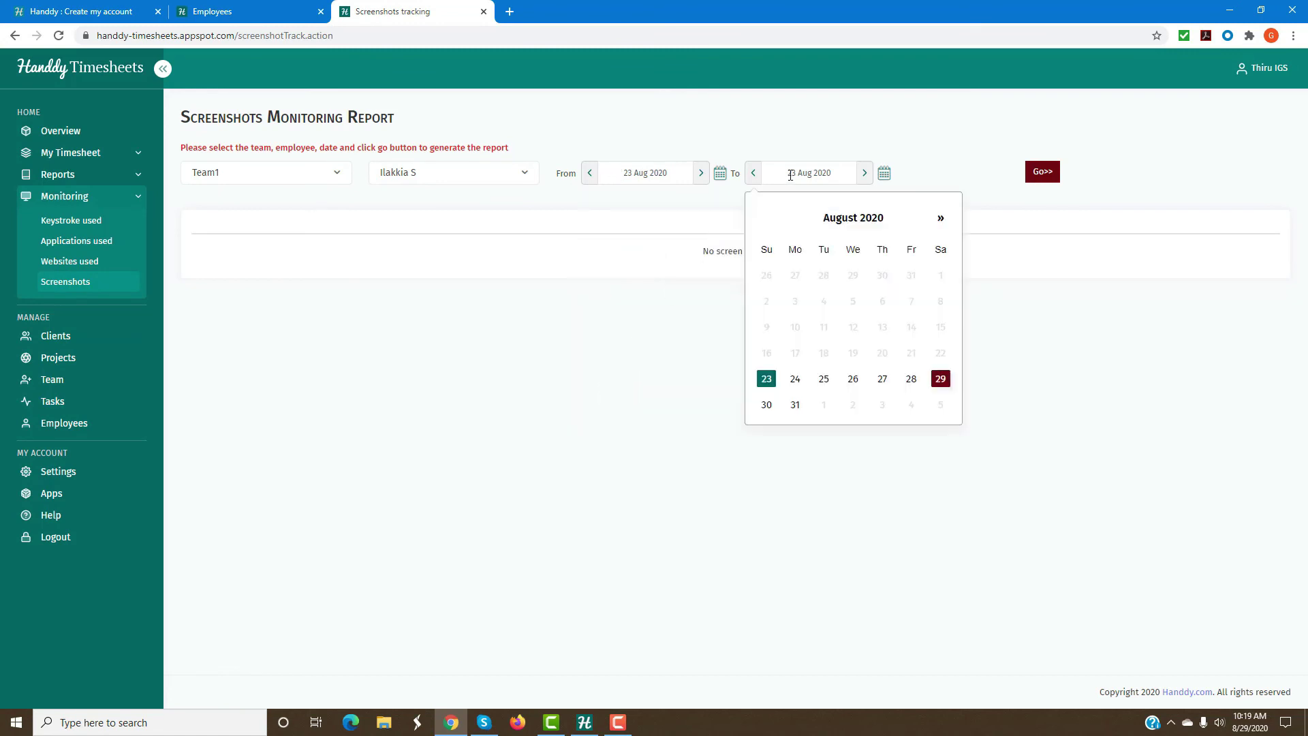
{"action": "left_click", "coordinate": [940, 379]}
{"action": "left_click", "coordinate": [1043, 179]}
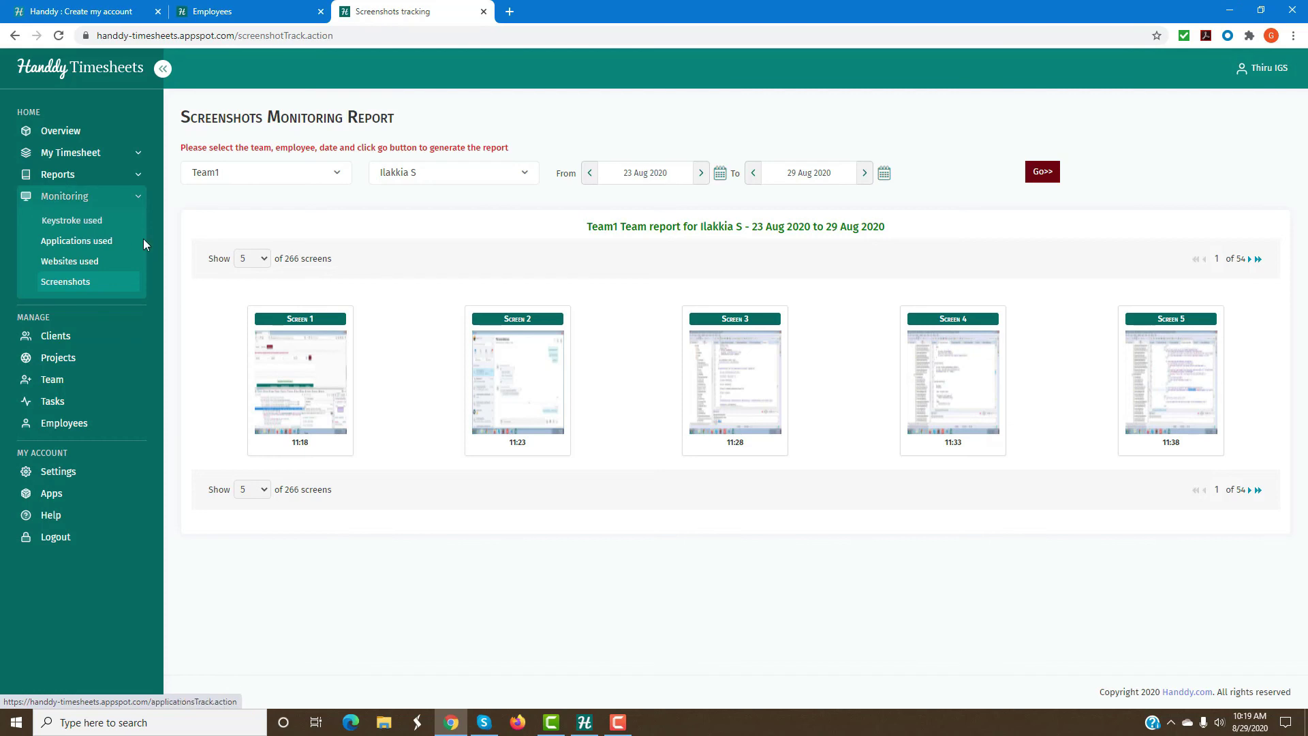
{"action": "left_click", "coordinate": [58, 174]}
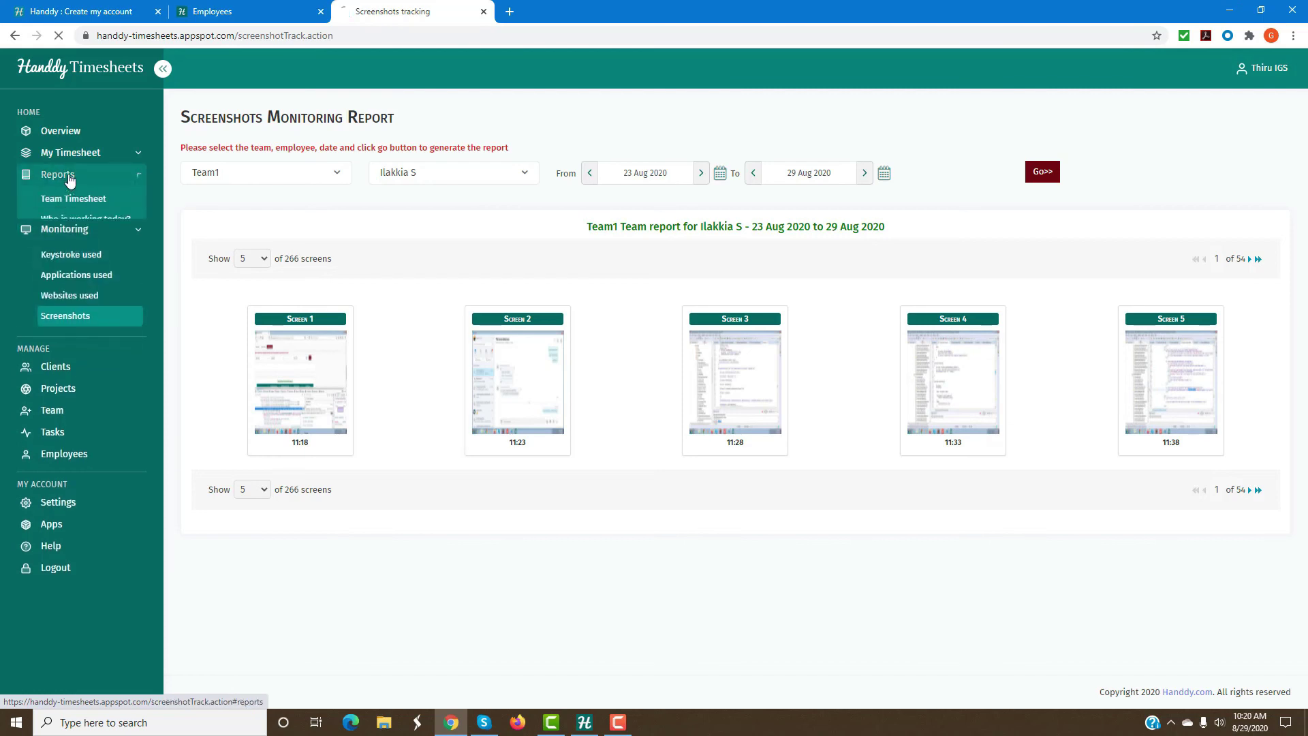
Generate the Team Timesheet in Week view for Team1 and the employee, 24–30 Aug 2020.
{"action": "left_click", "coordinate": [71, 199]}
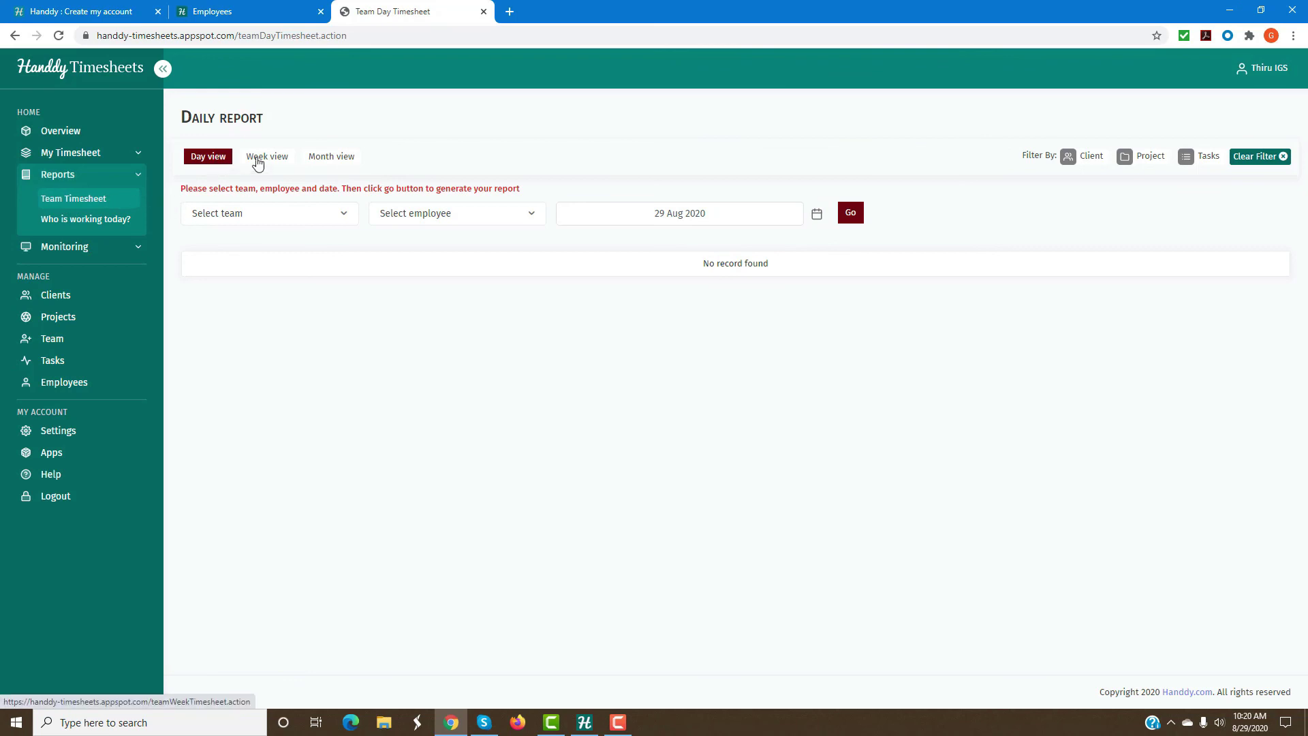
{"action": "left_click", "coordinate": [265, 159]}
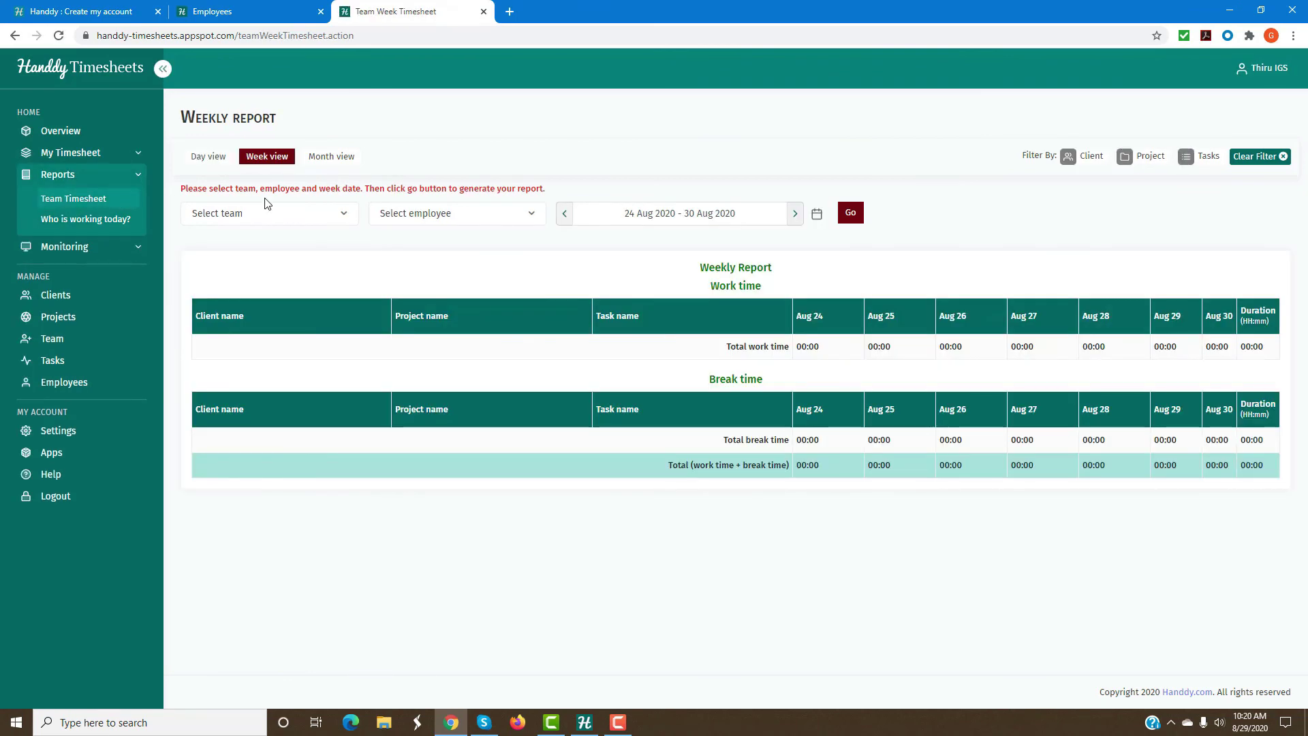
{"action": "left_click", "coordinate": [344, 214]}
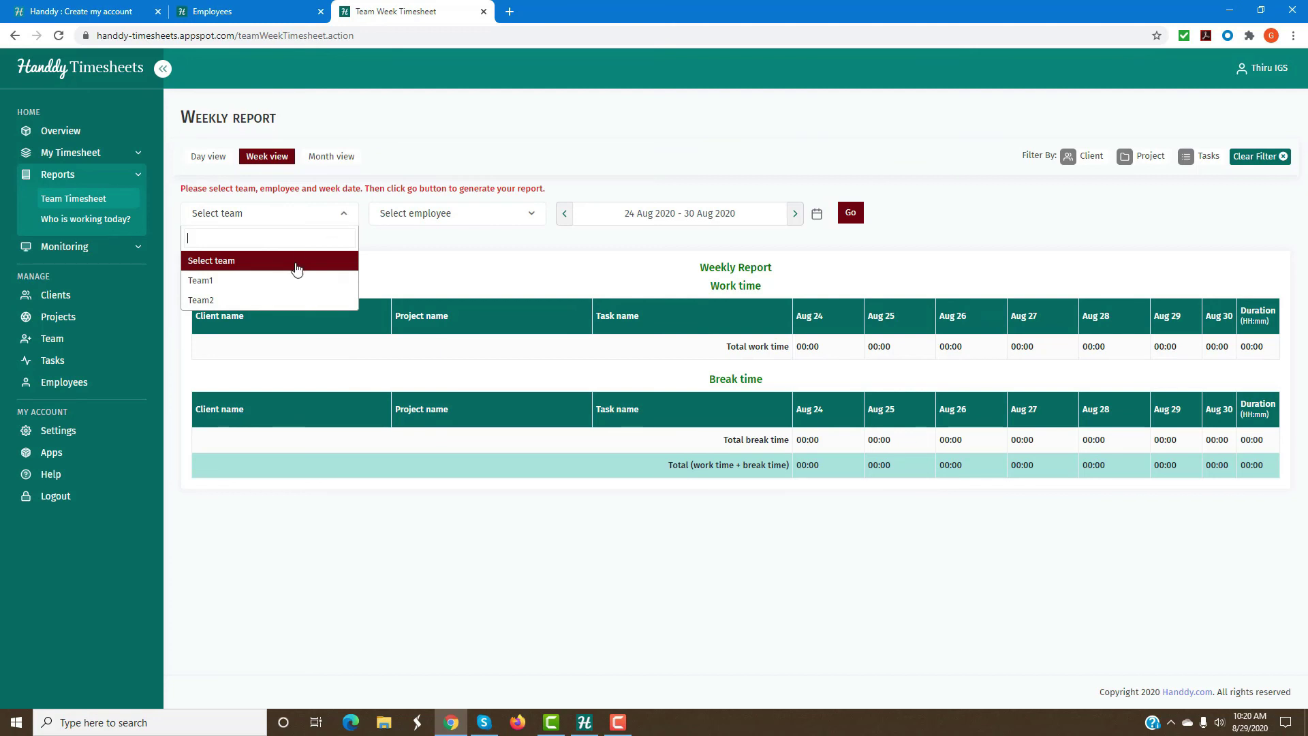
{"action": "left_click", "coordinate": [294, 282]}
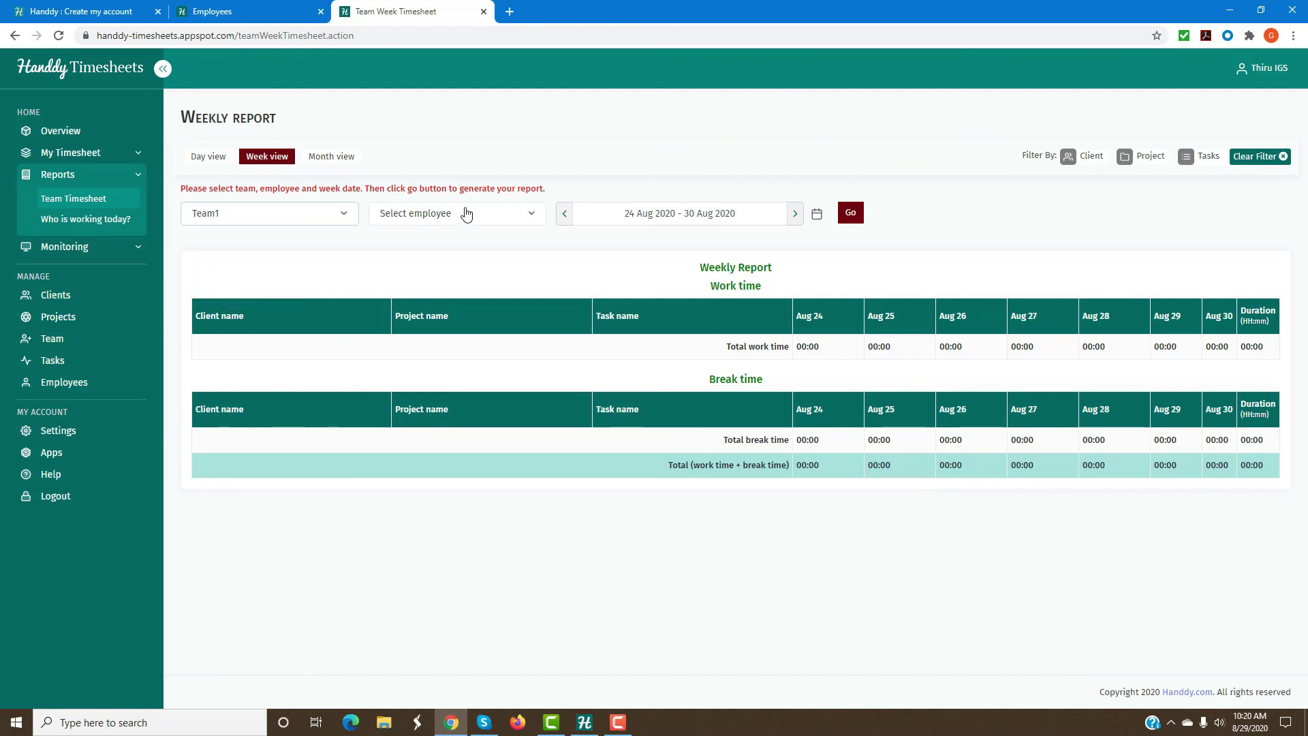
{"action": "left_click", "coordinate": [465, 215]}
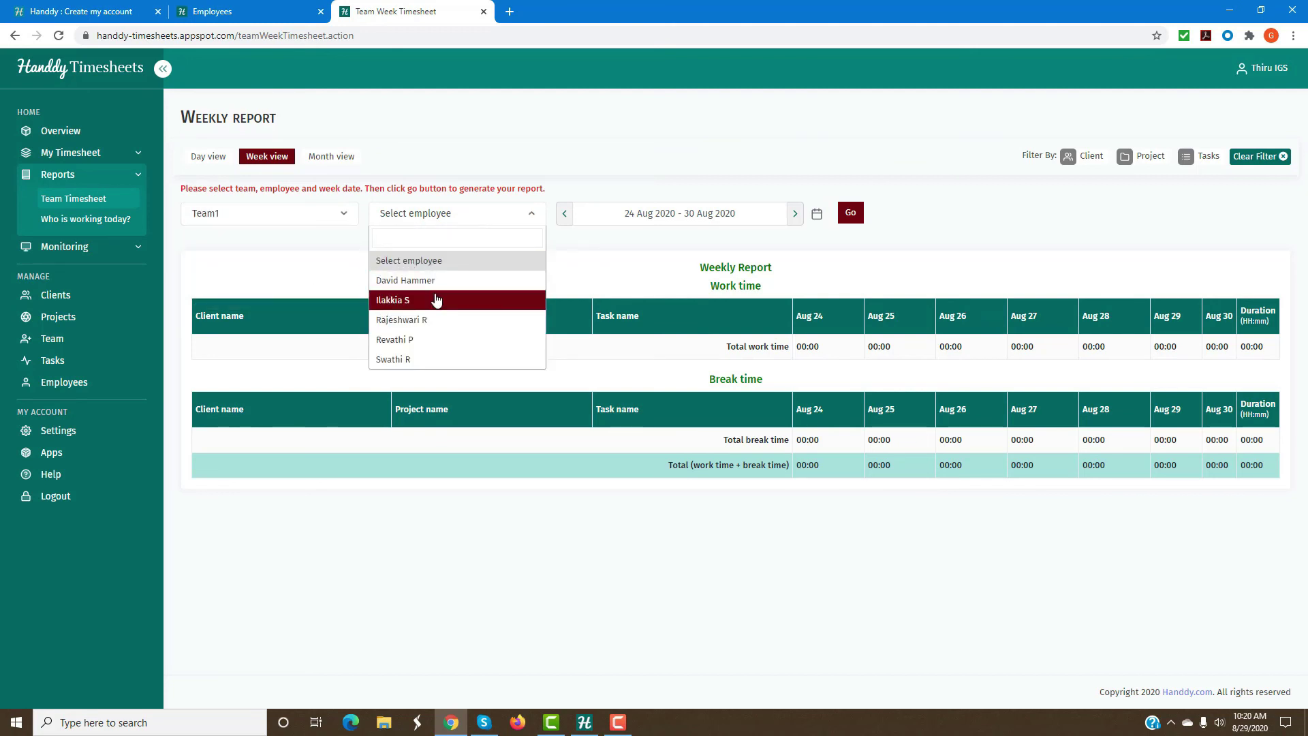
{"action": "left_click", "coordinate": [437, 301]}
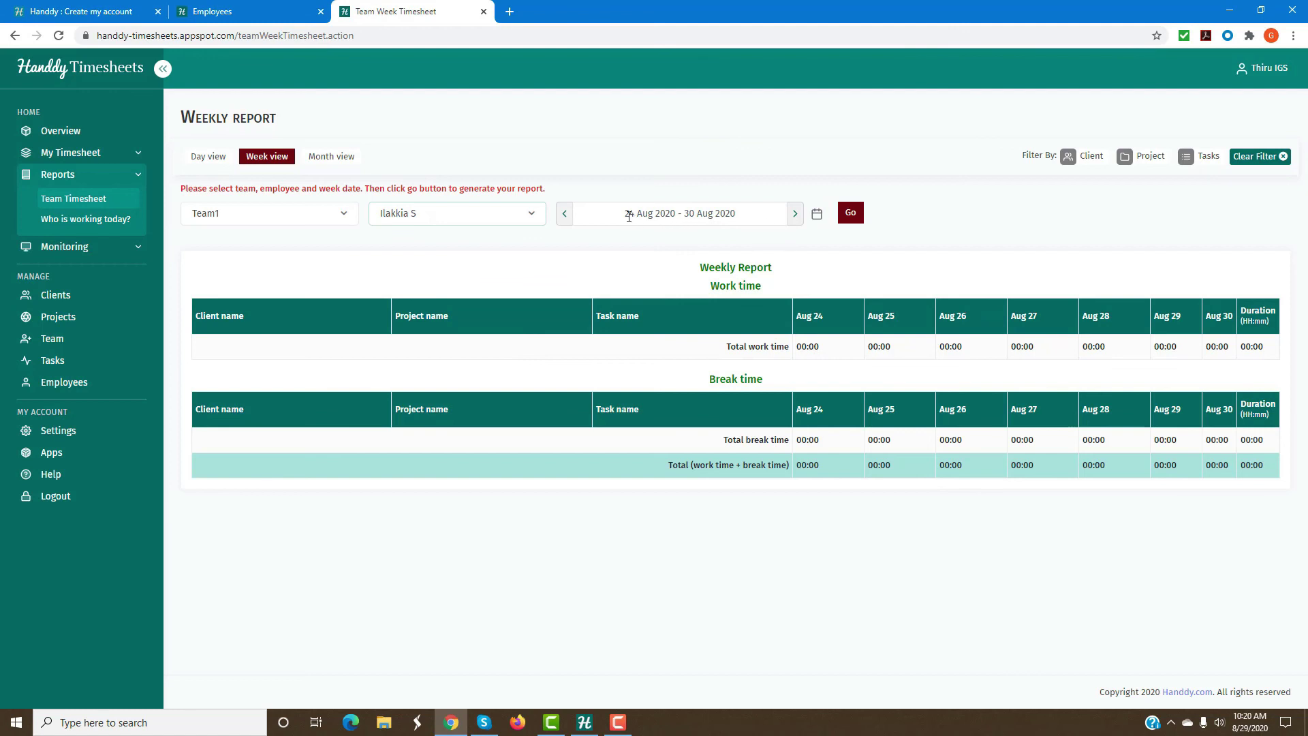
{"action": "left_click", "coordinate": [848, 215]}
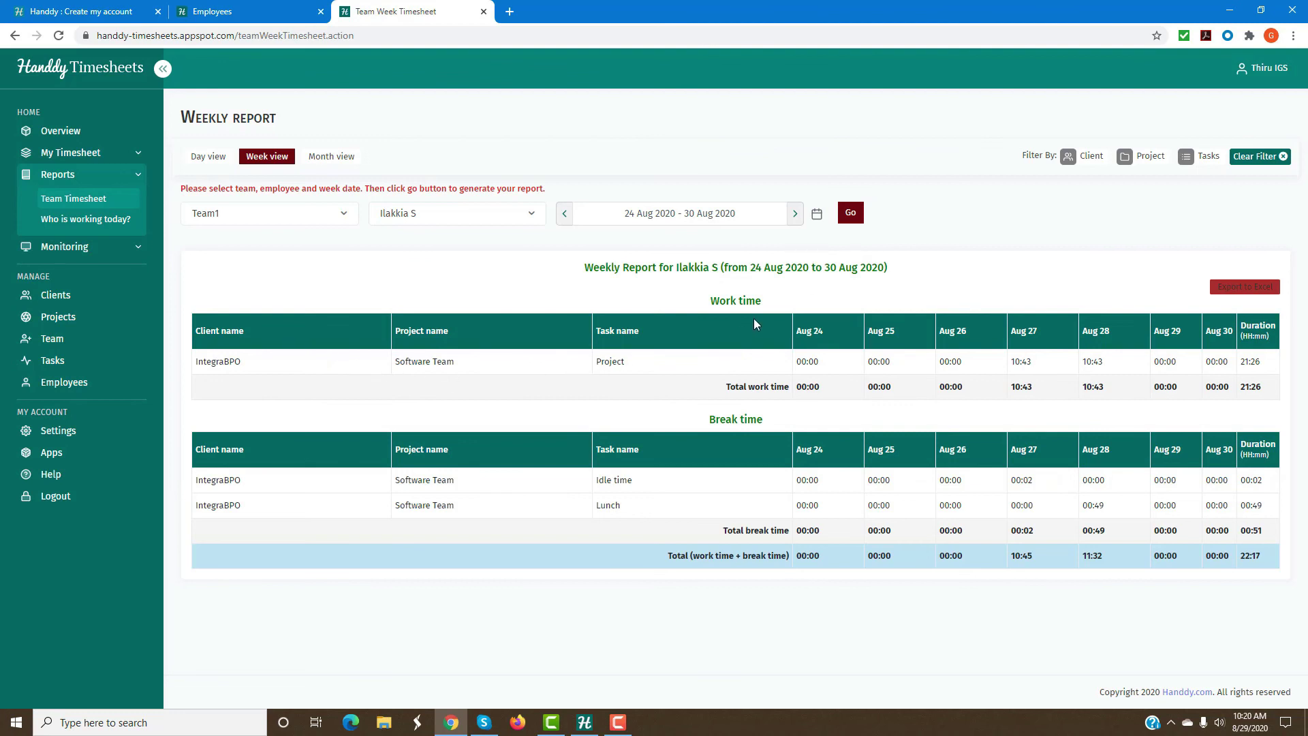
Highlight the report totals: 00:51 break time and the 22:17 combined total.
{"action": "triple_click", "coordinate": [756, 300]}
{"action": "left_click", "coordinate": [712, 418]}
{"action": "left_click_drag", "start_coordinate": [724, 530], "coordinate": [796, 537]}
{"action": "left_click_drag", "start_coordinate": [1239, 530], "coordinate": [1261, 532]}
{"action": "left_click_drag", "start_coordinate": [668, 560], "coordinate": [788, 567]}
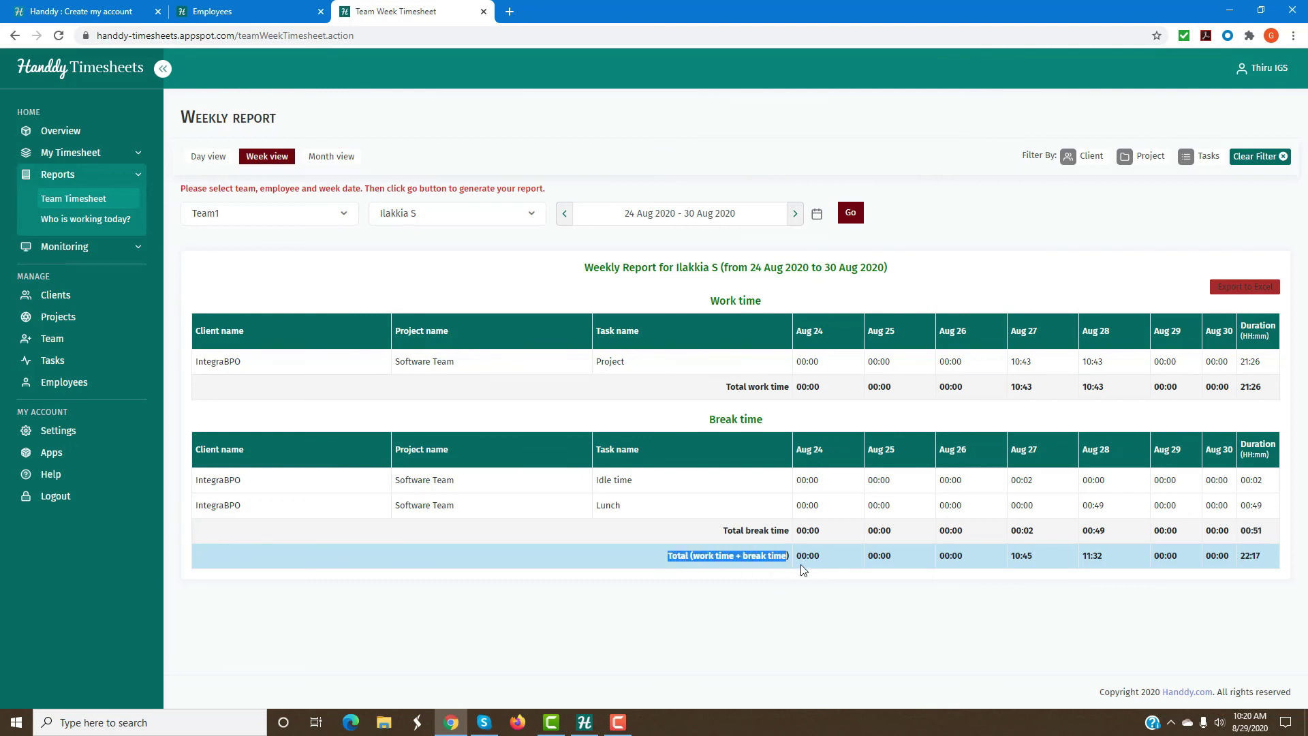